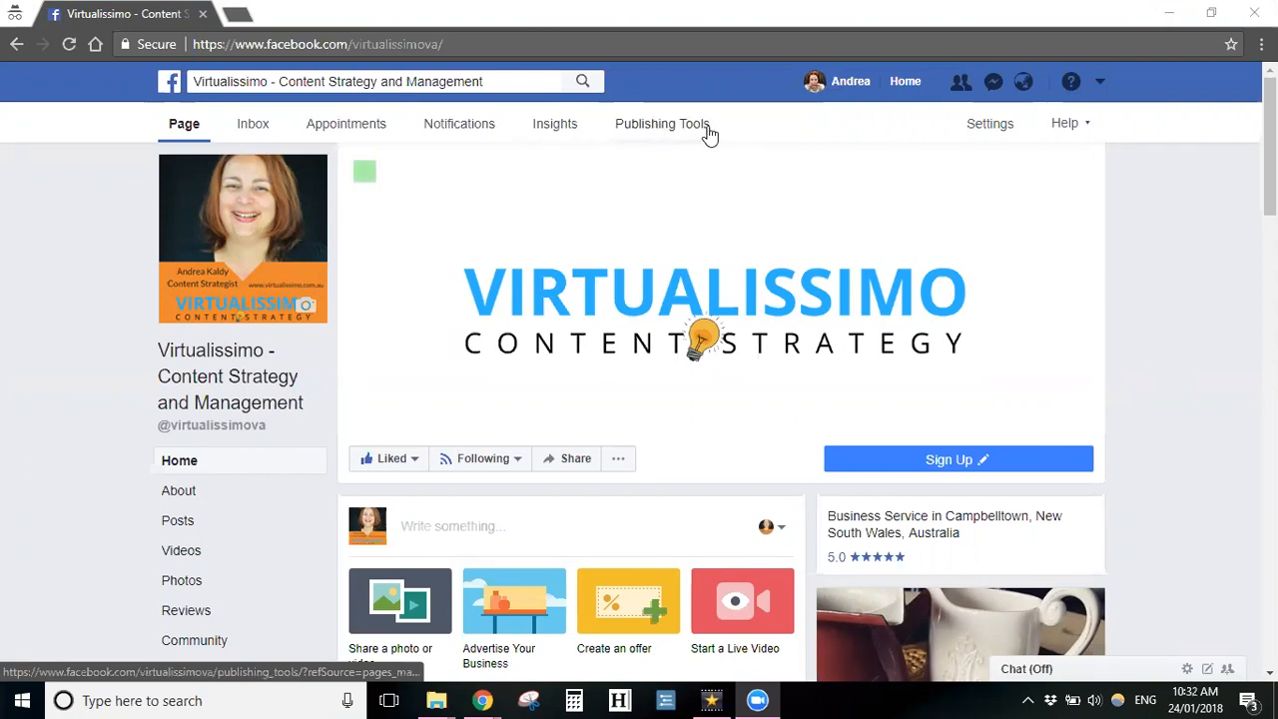
Step: Open the page's Video Library in the publishing tools and look through the listed videos
click(657, 126)
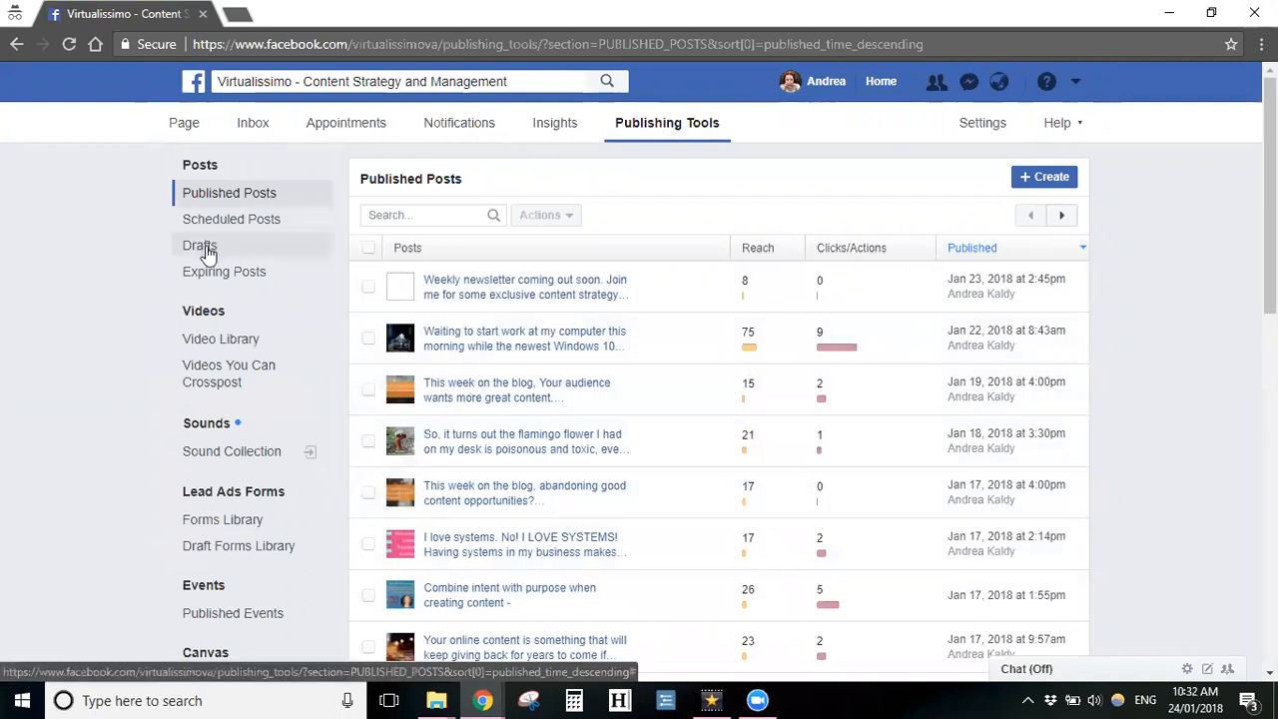
click(224, 339)
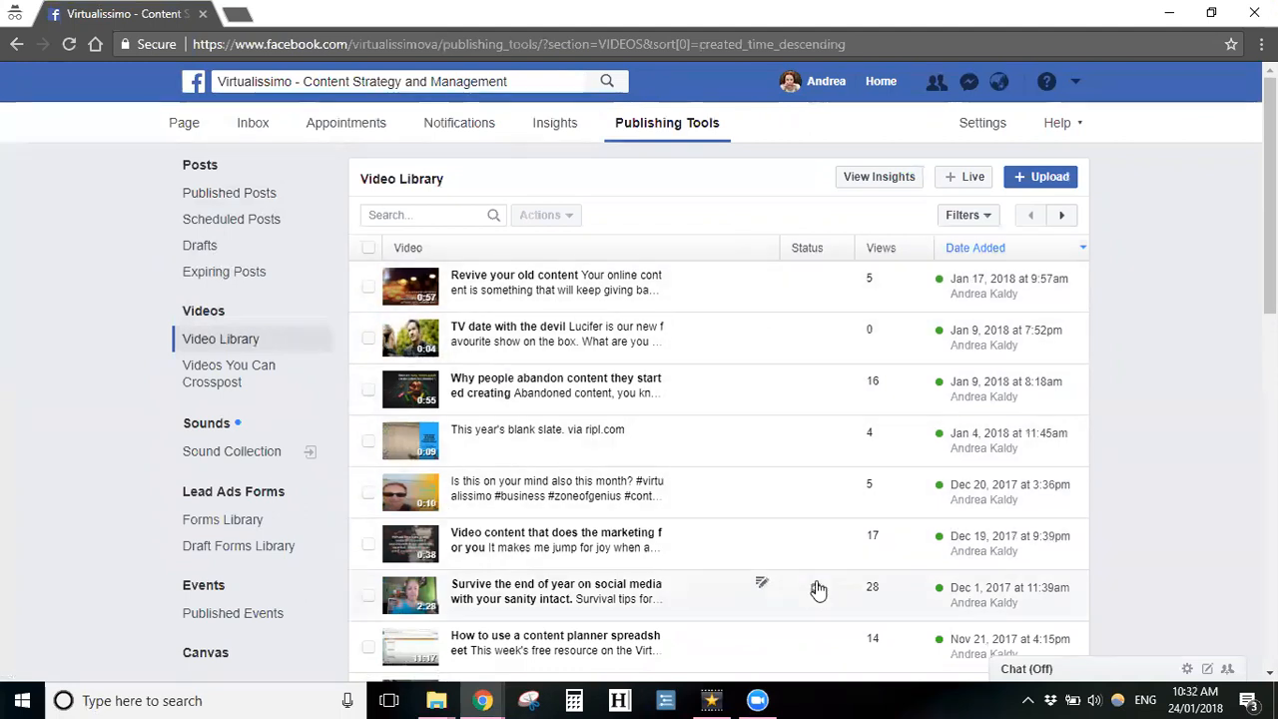
scroll(819, 592, down, 3)
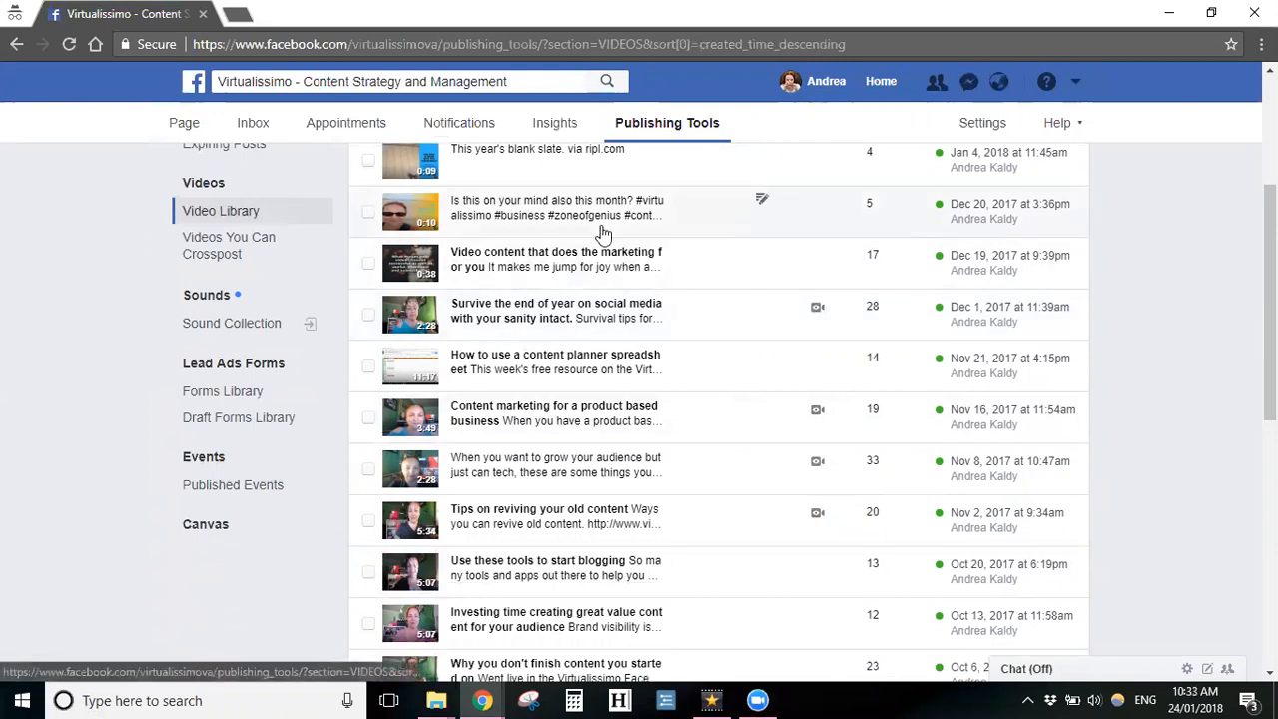
scroll(608, 212, up, 3)
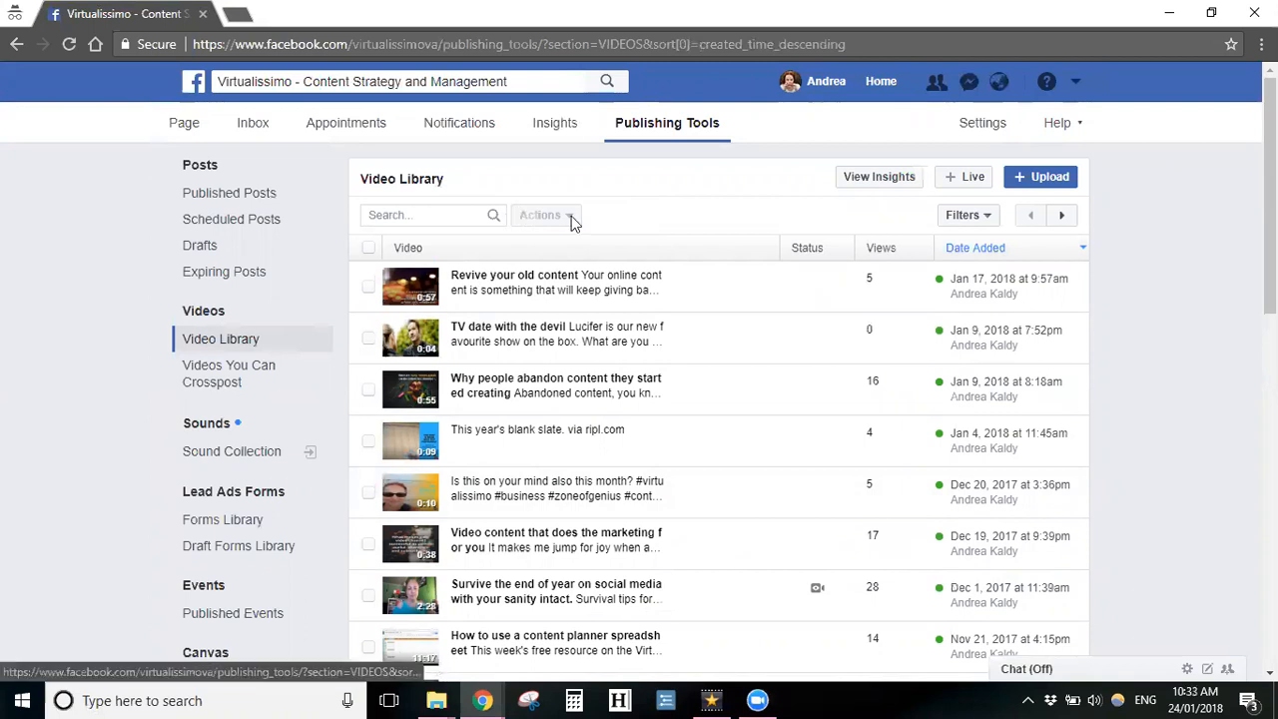
Step: Expire the "Revive your old content" video, confirm that it should no longer be published, and clear its selection
click(368, 287)
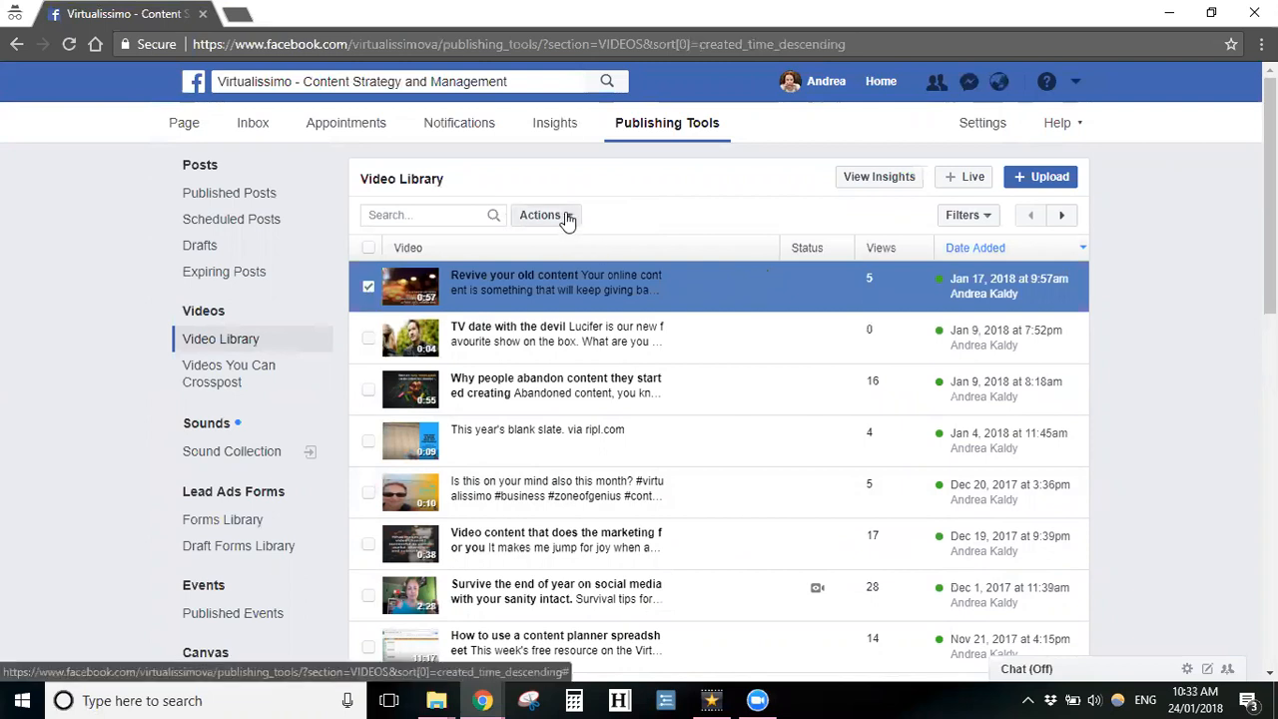
click(569, 219)
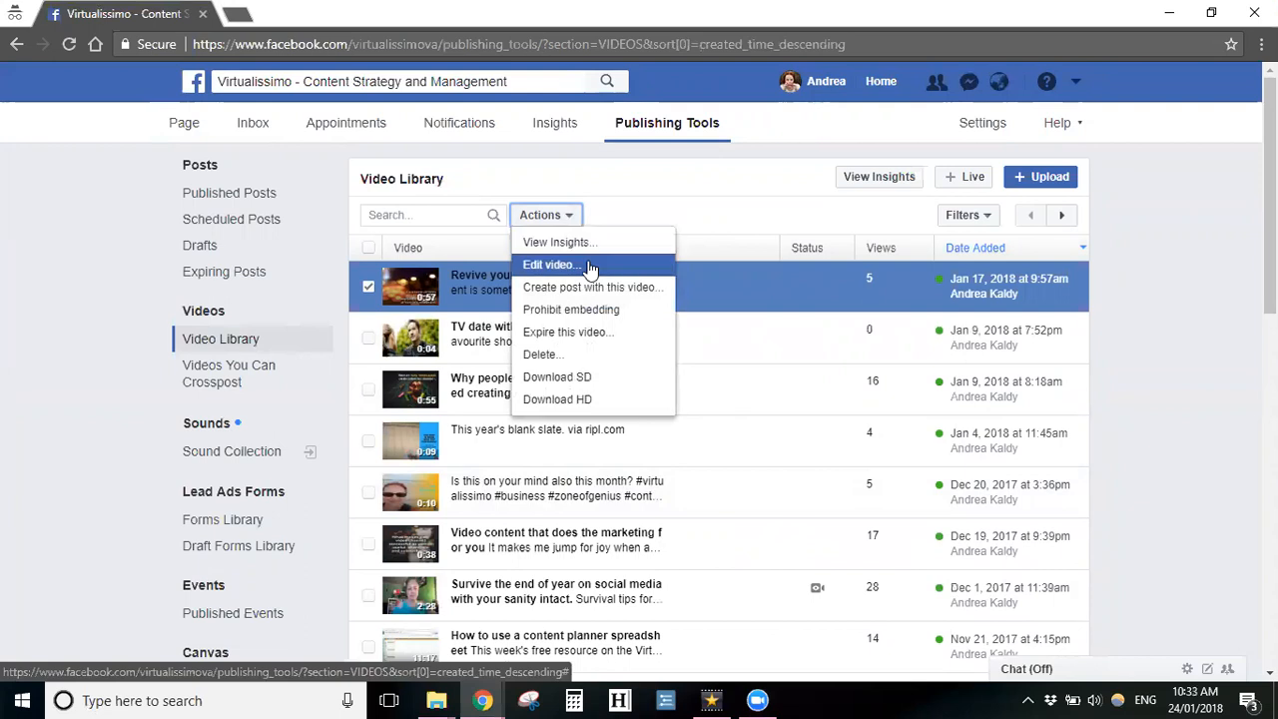
click(639, 332)
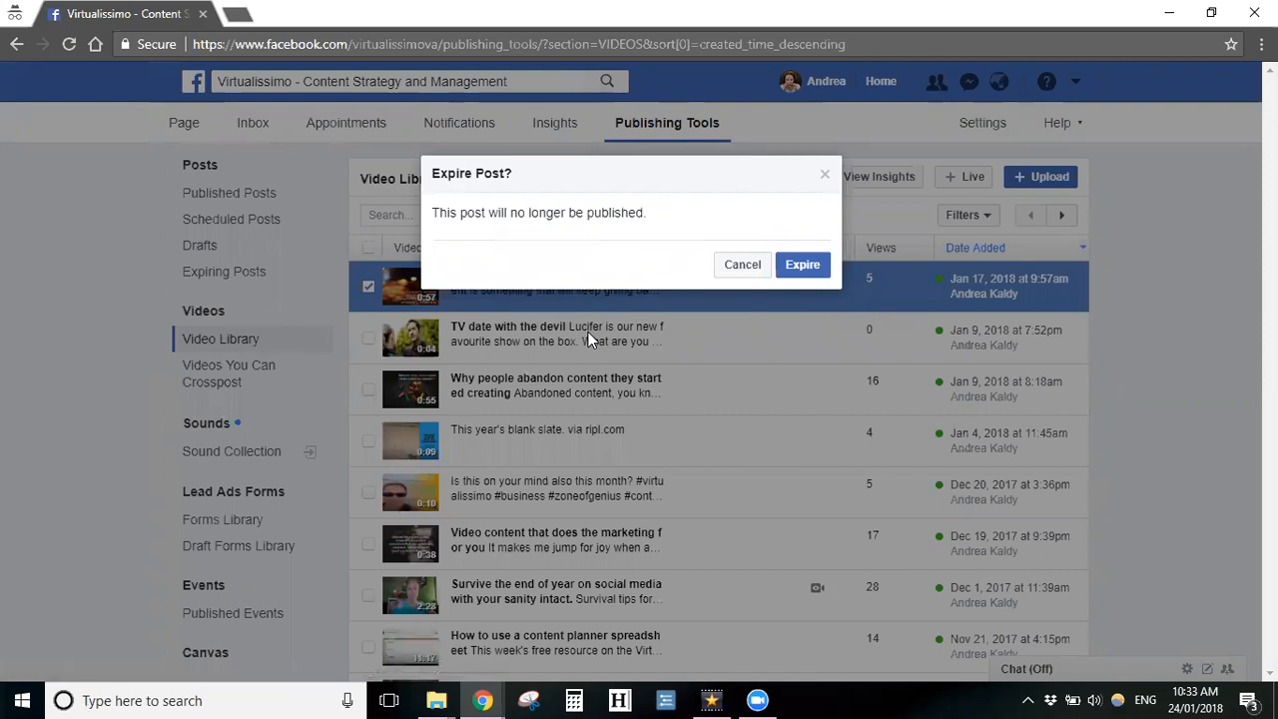
click(810, 274)
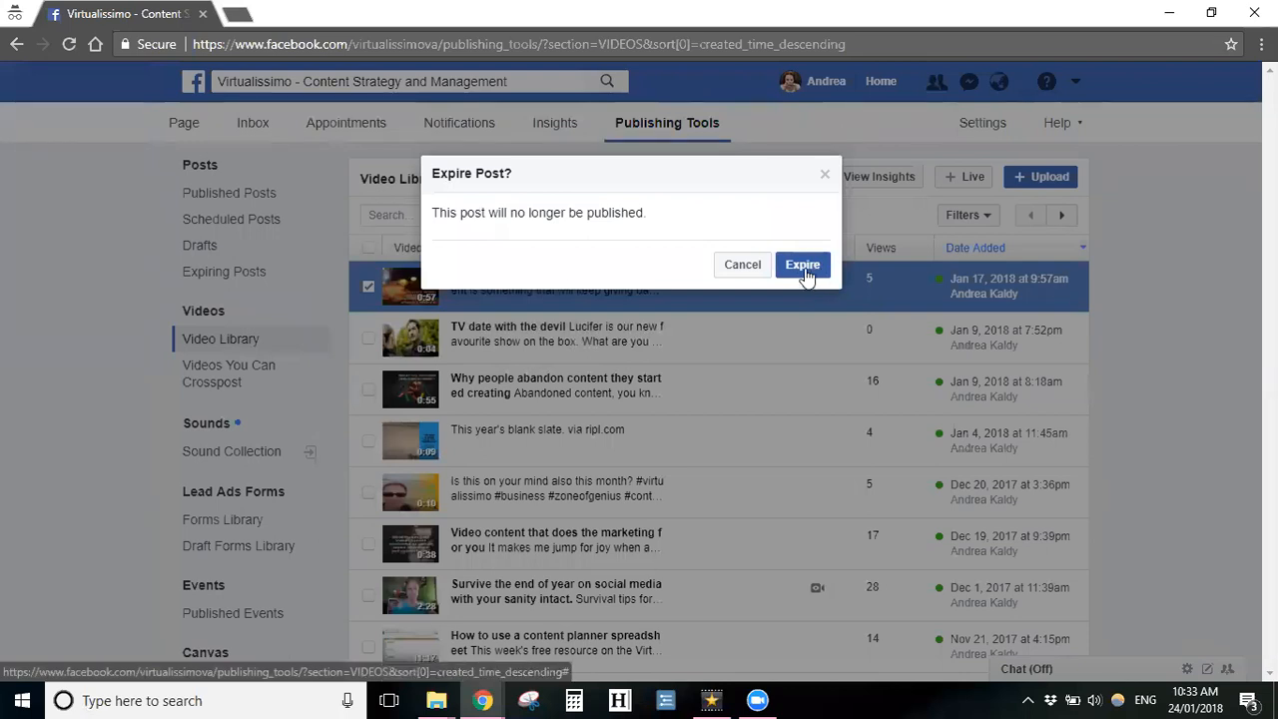
click(803, 265)
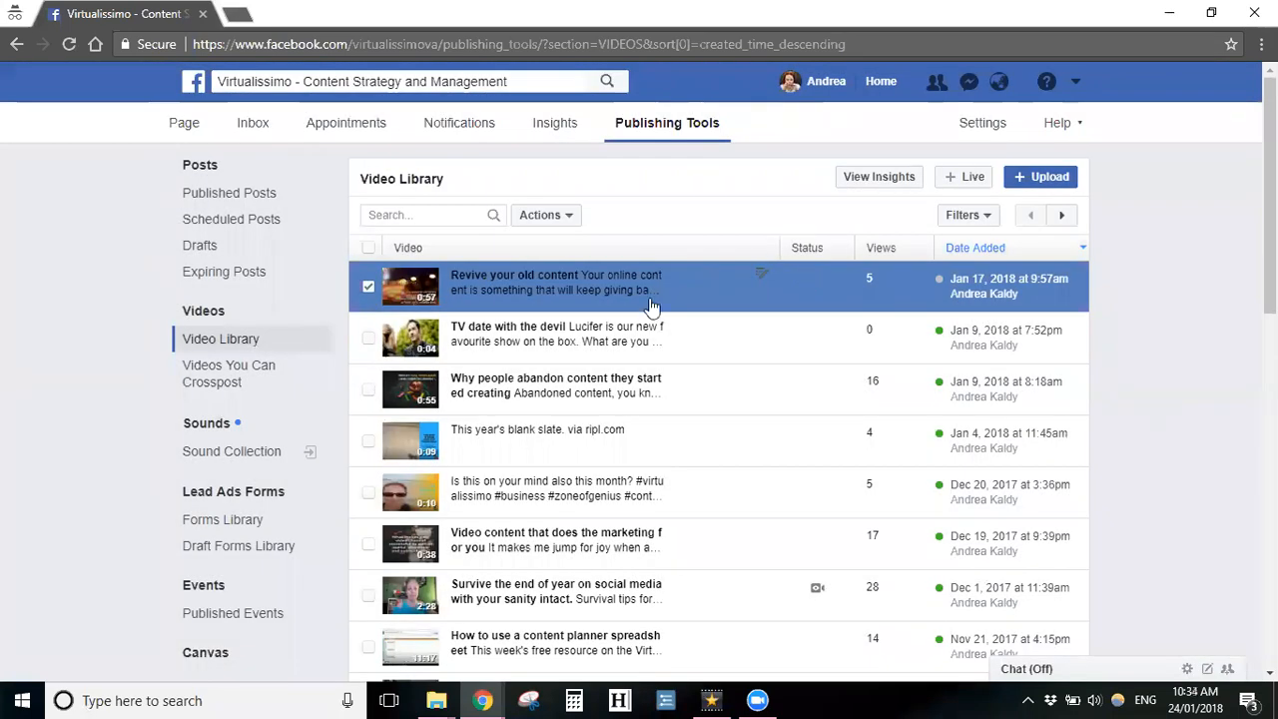
click(368, 287)
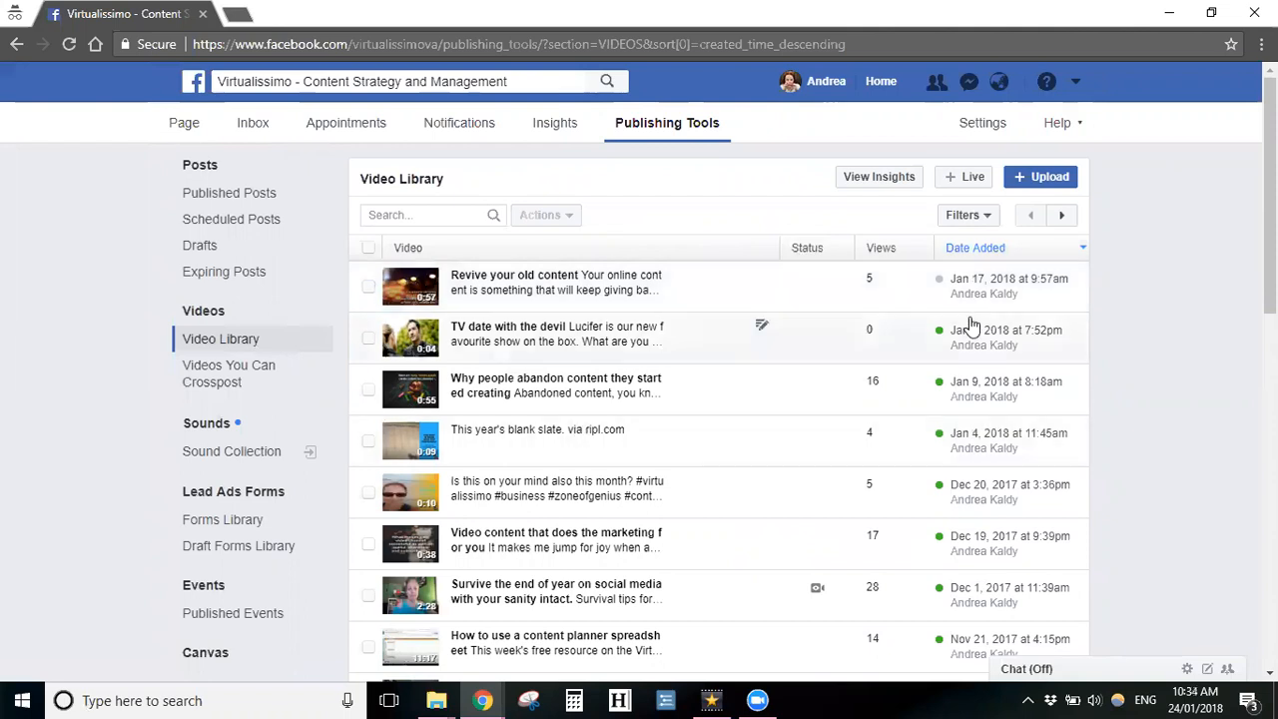
mouse_move(938, 284)
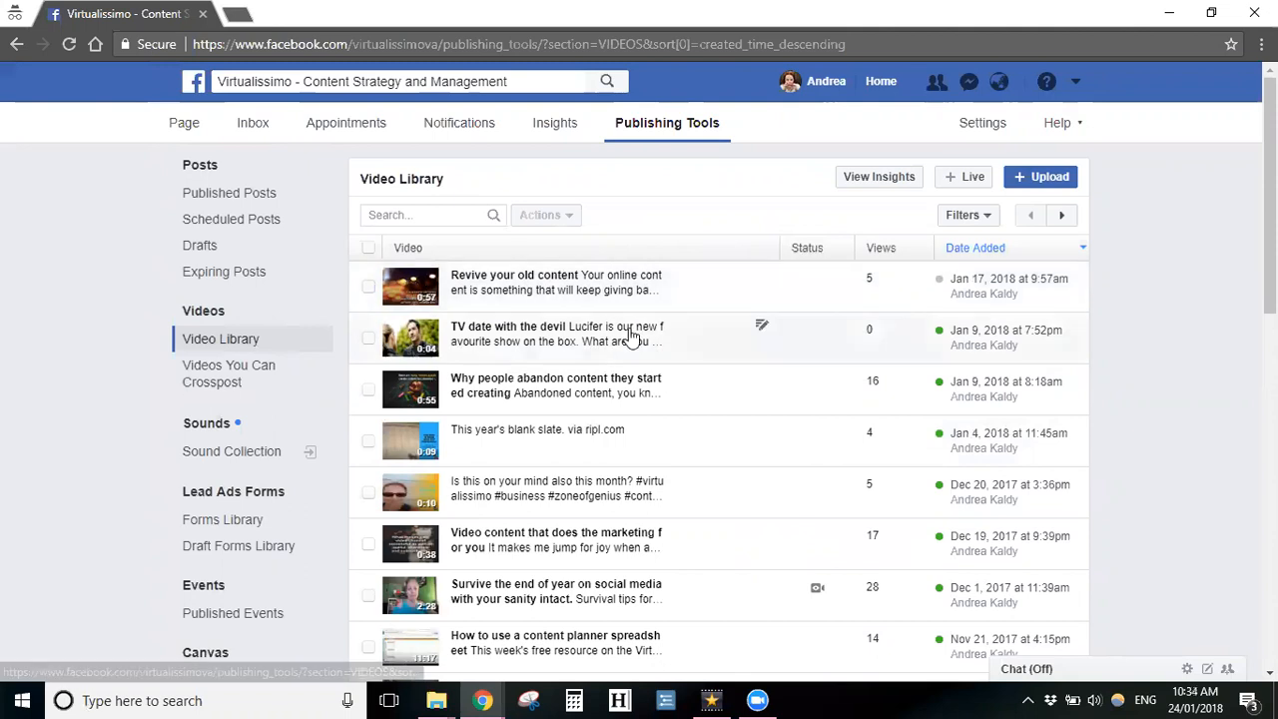
Step: Edit the "Revive your old content" video, set its status to Published, and save the change
click(367, 287)
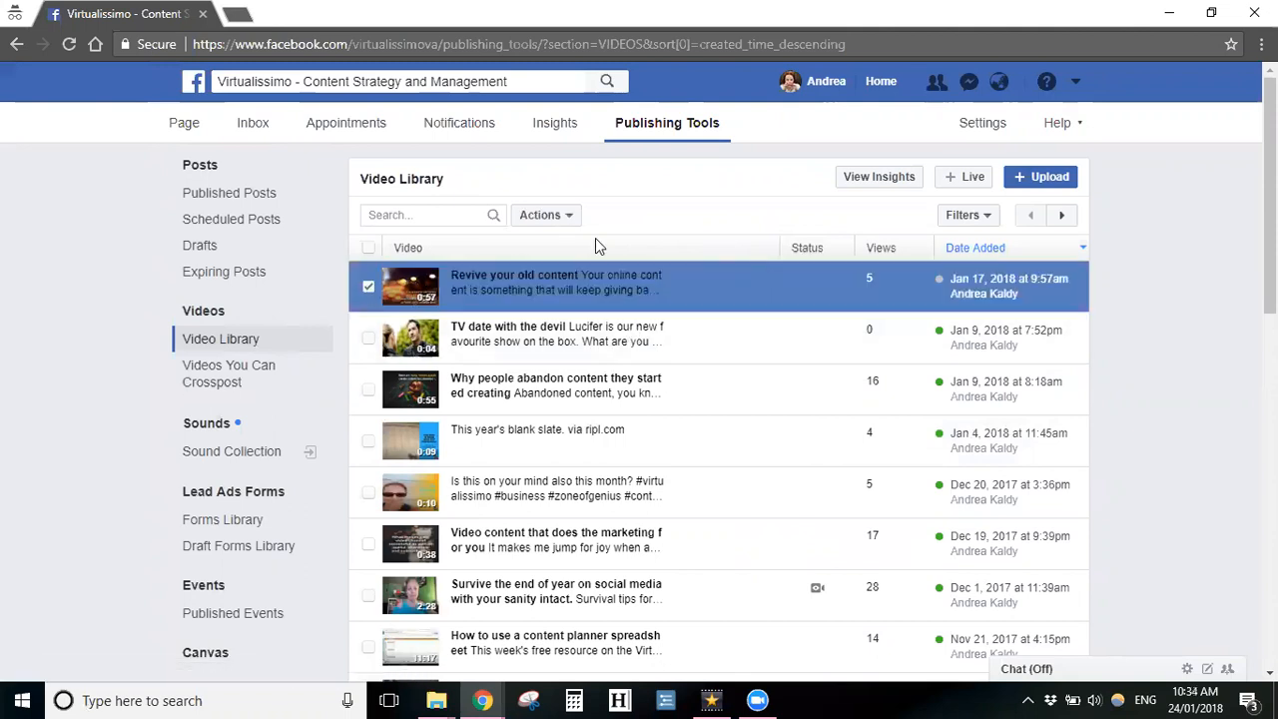
click(569, 217)
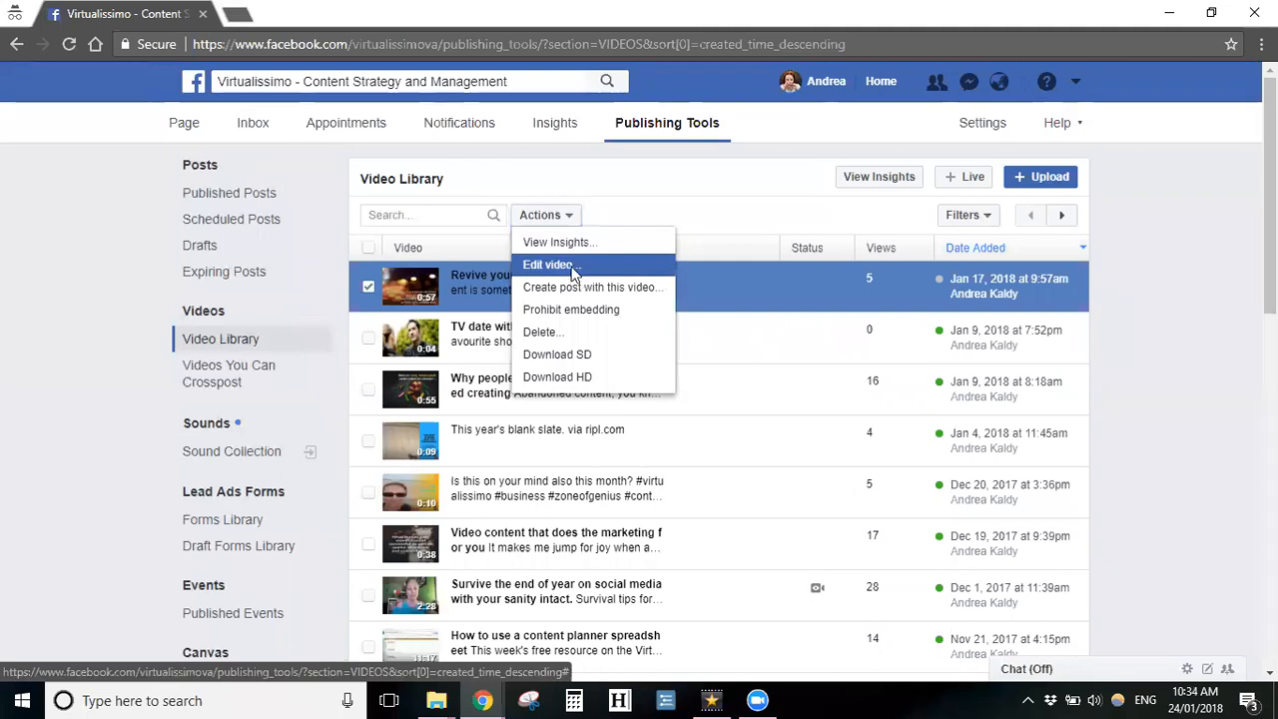
click(573, 266)
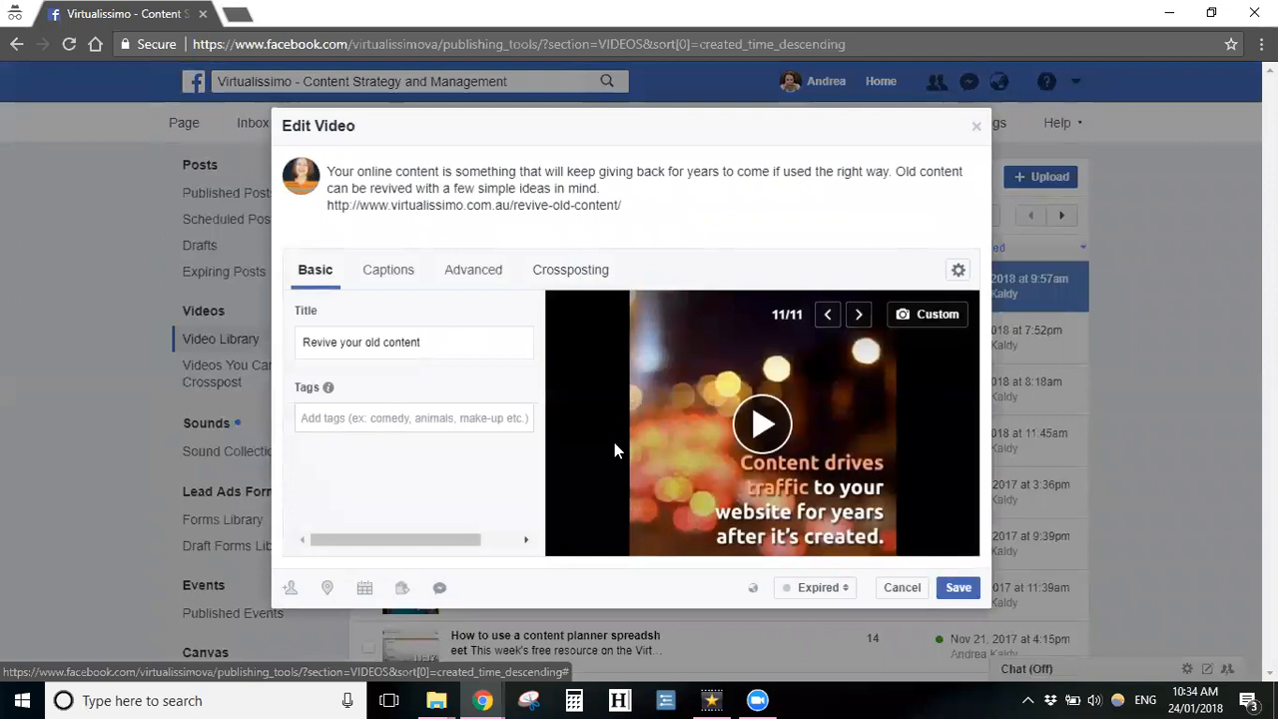
click(851, 595)
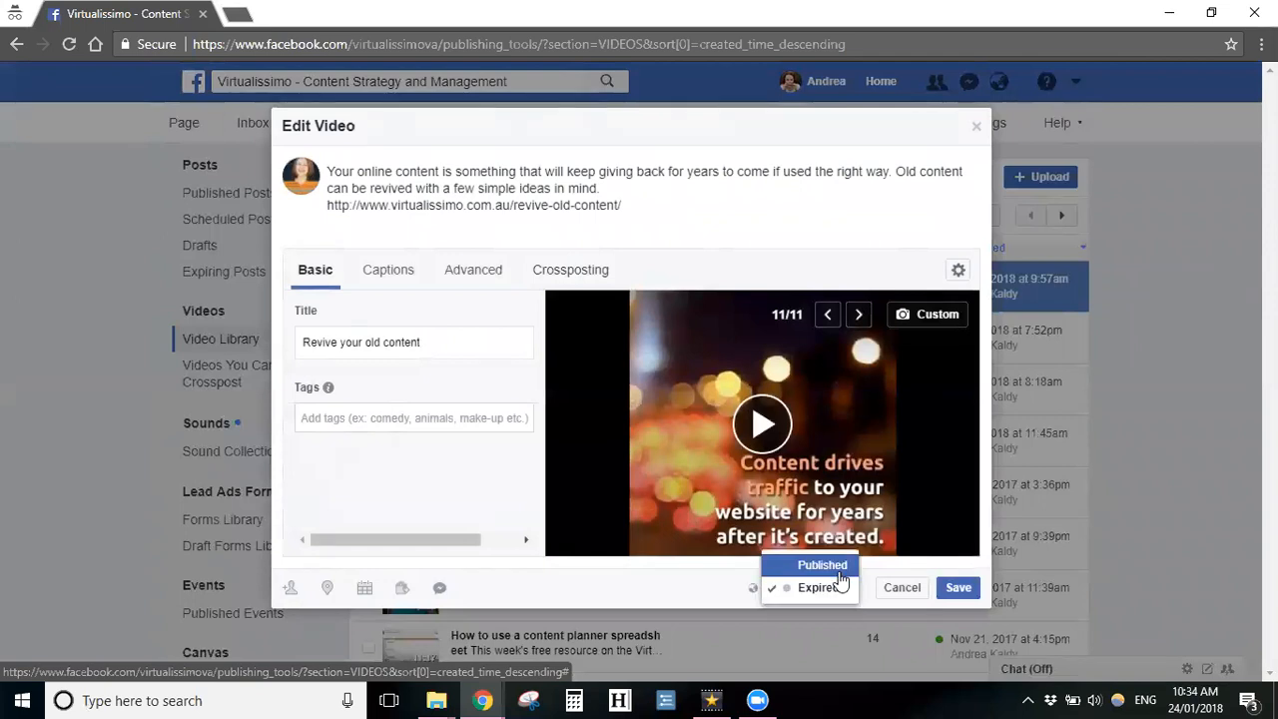
click(842, 567)
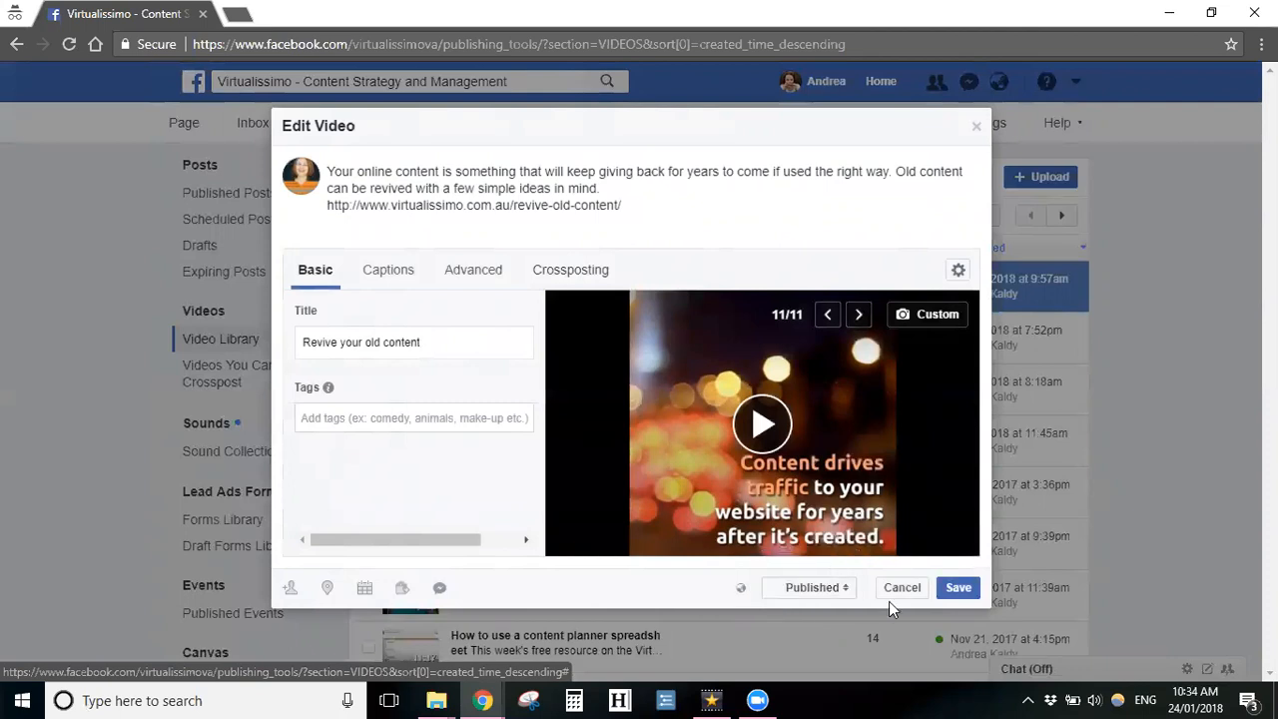
click(957, 590)
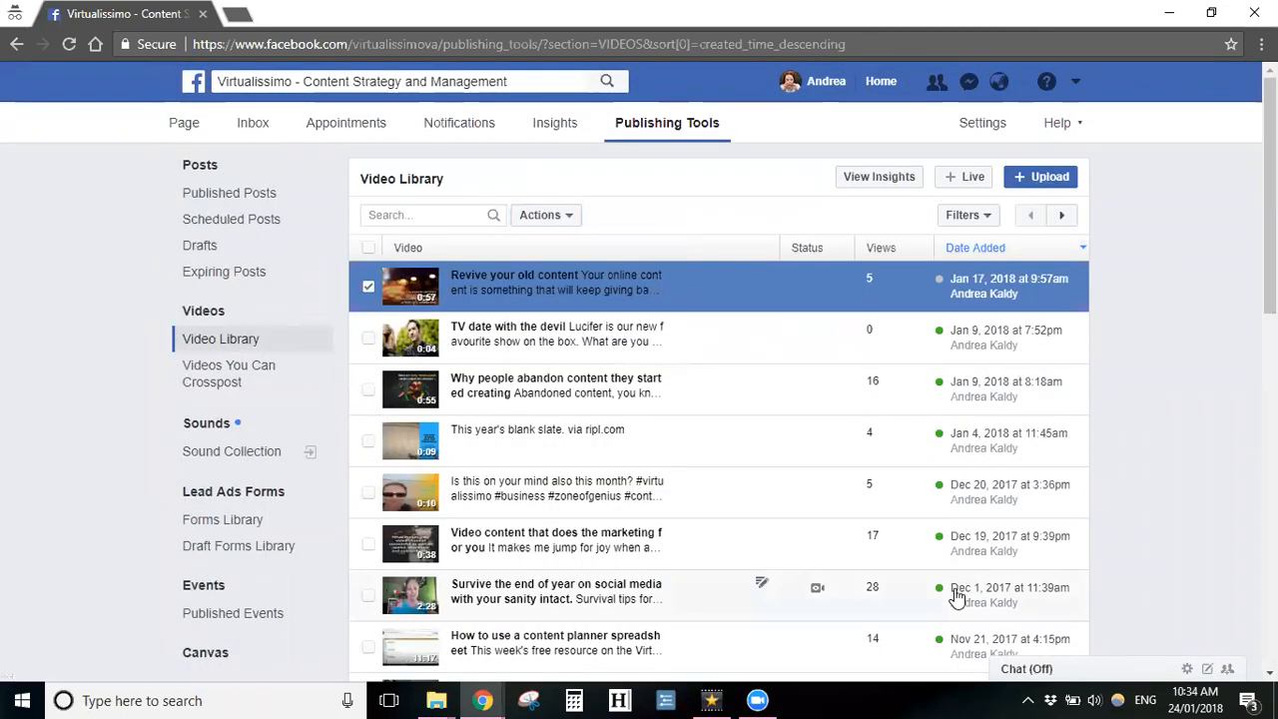
Step: Check the publishing status of "Revive your old content" in its edit details and in the refreshed video list
click(369, 287)
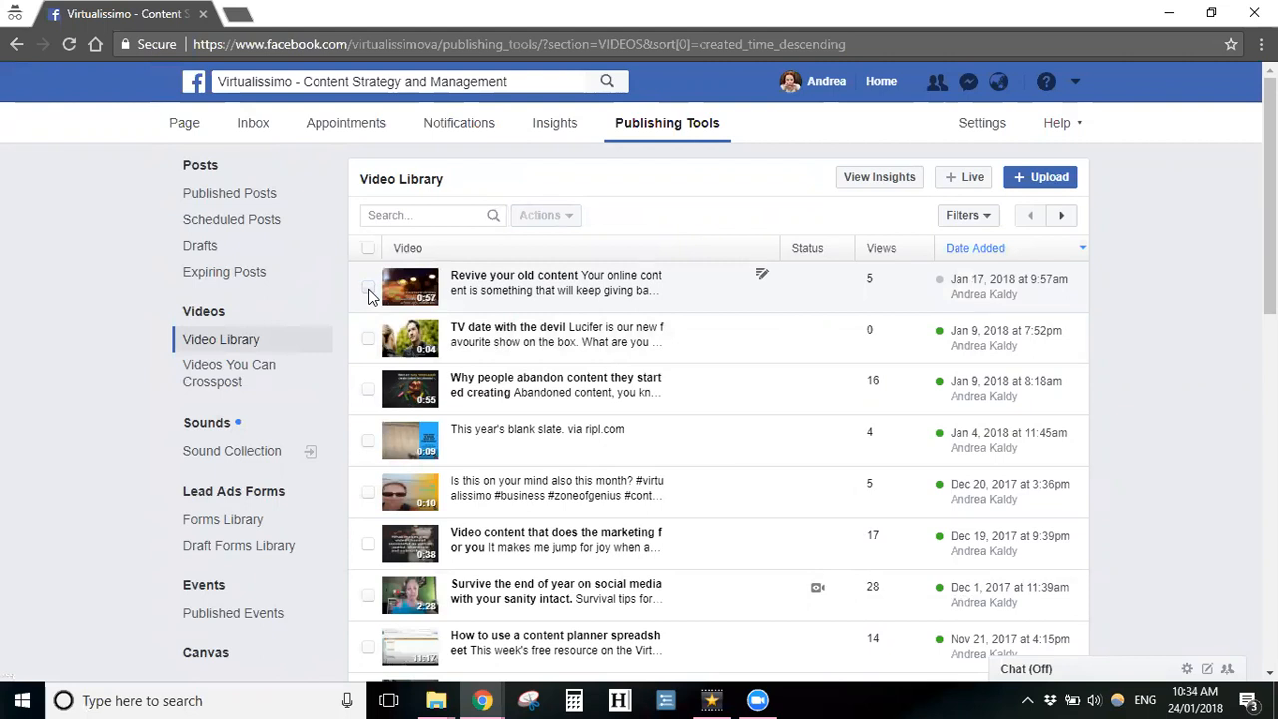
click(369, 288)
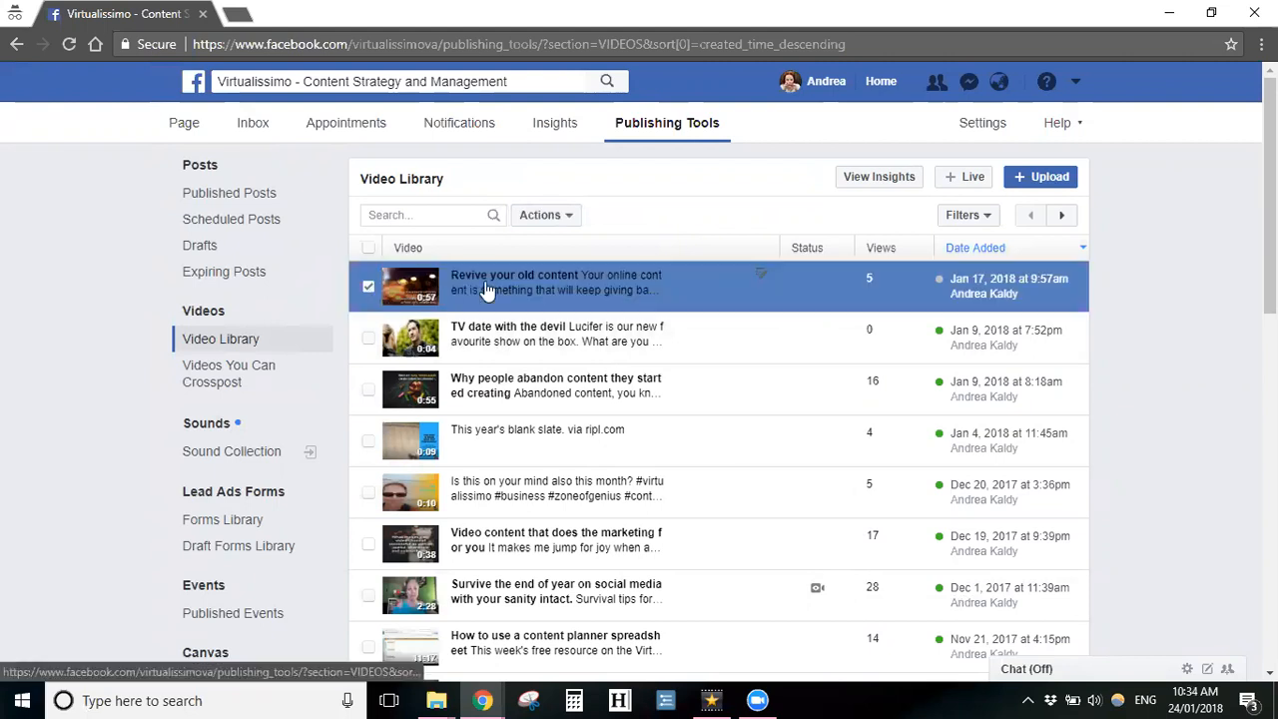
click(761, 275)
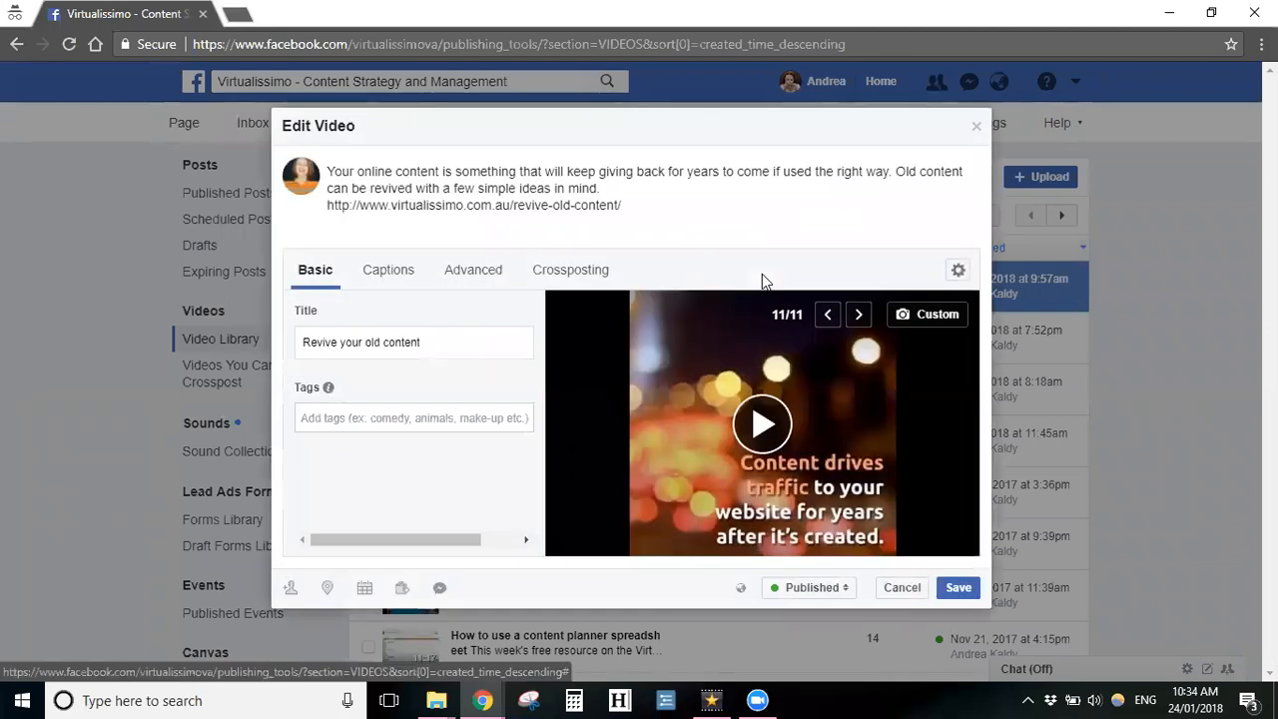
click(896, 595)
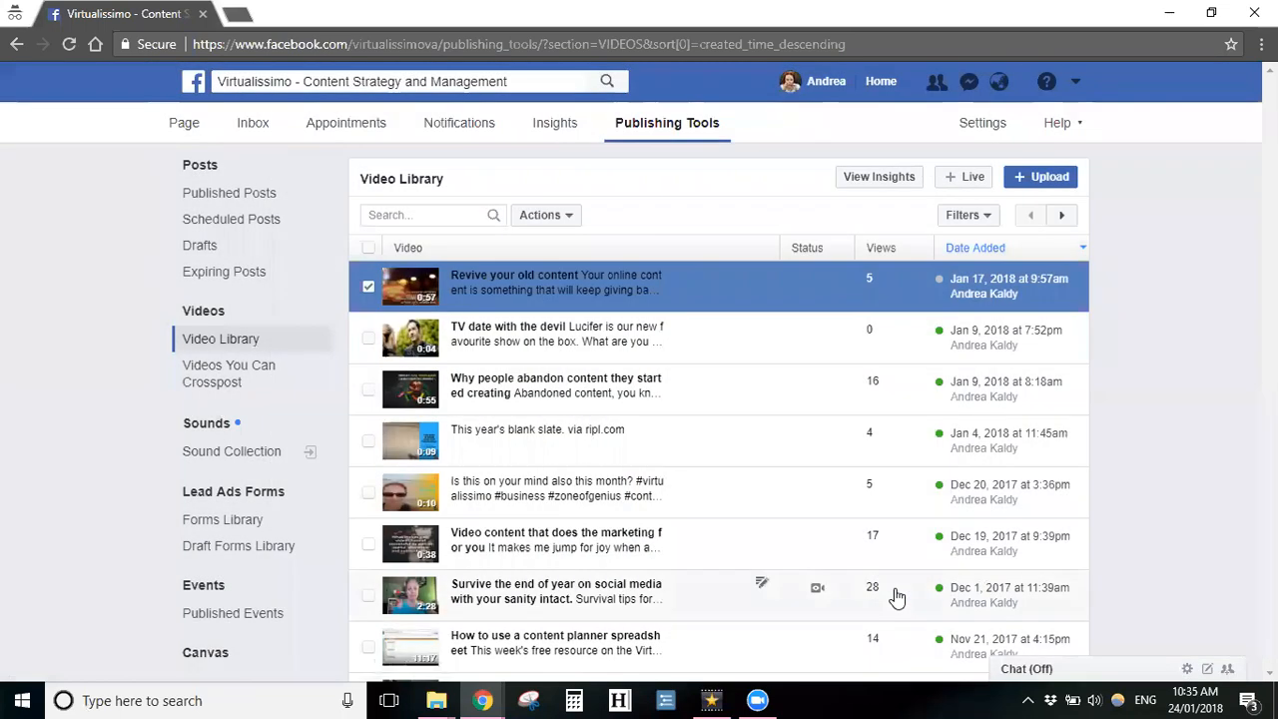
click(369, 288)
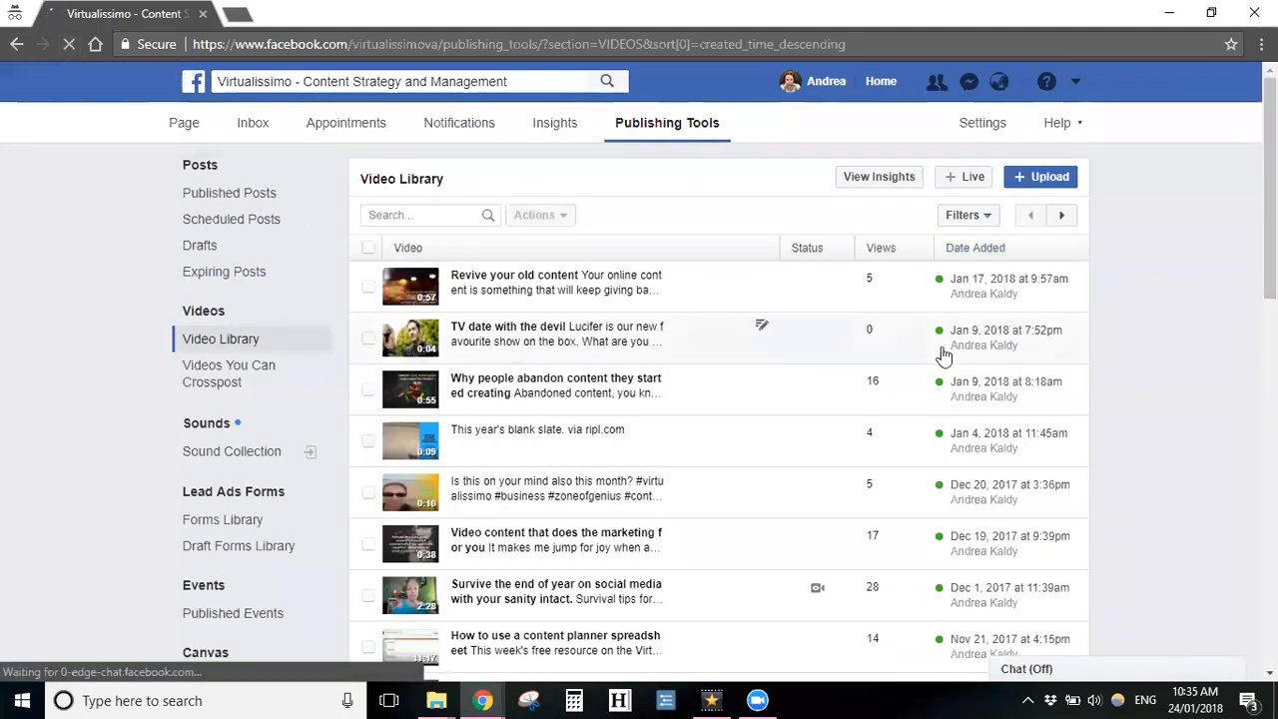
mouse_move(944, 290)
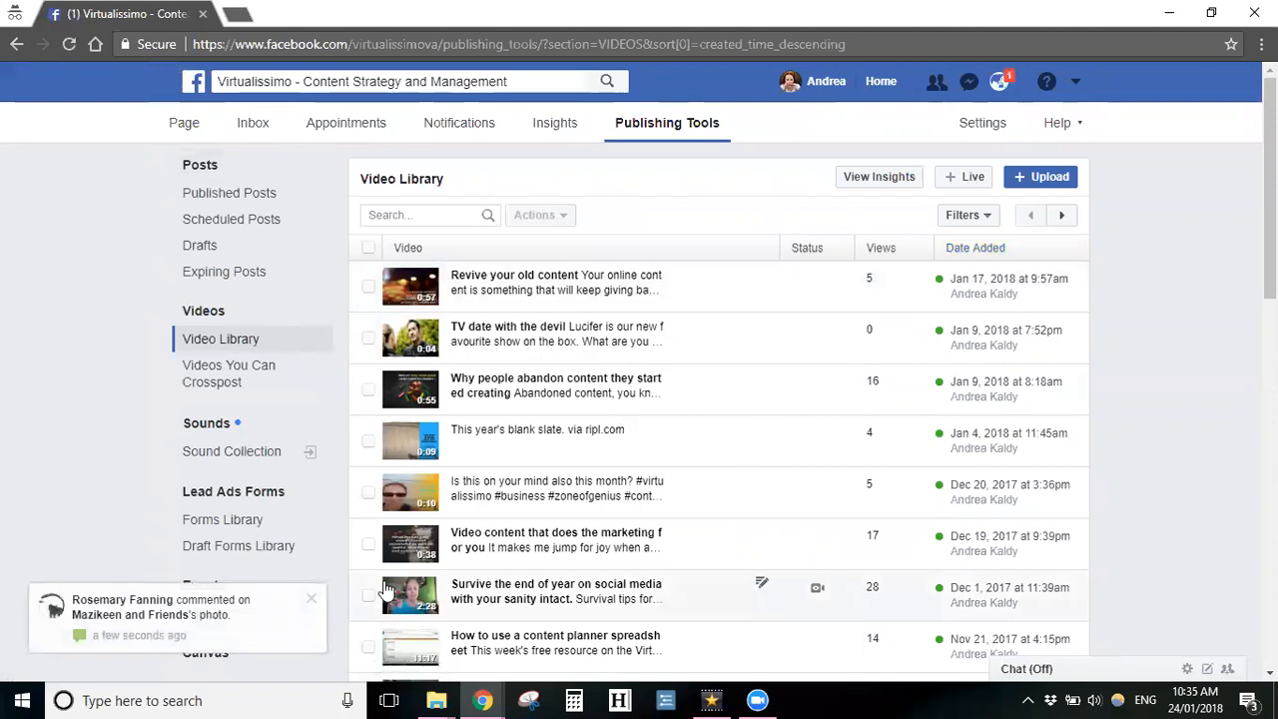
click(312, 603)
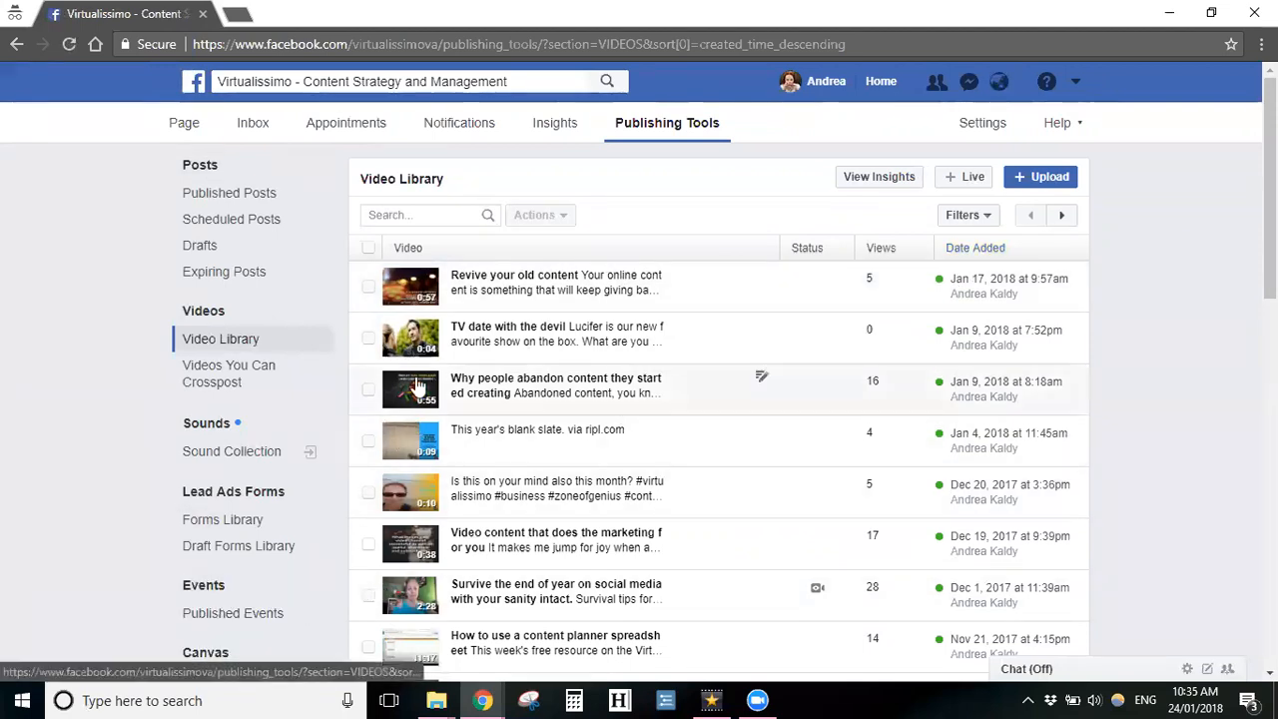
click(367, 290)
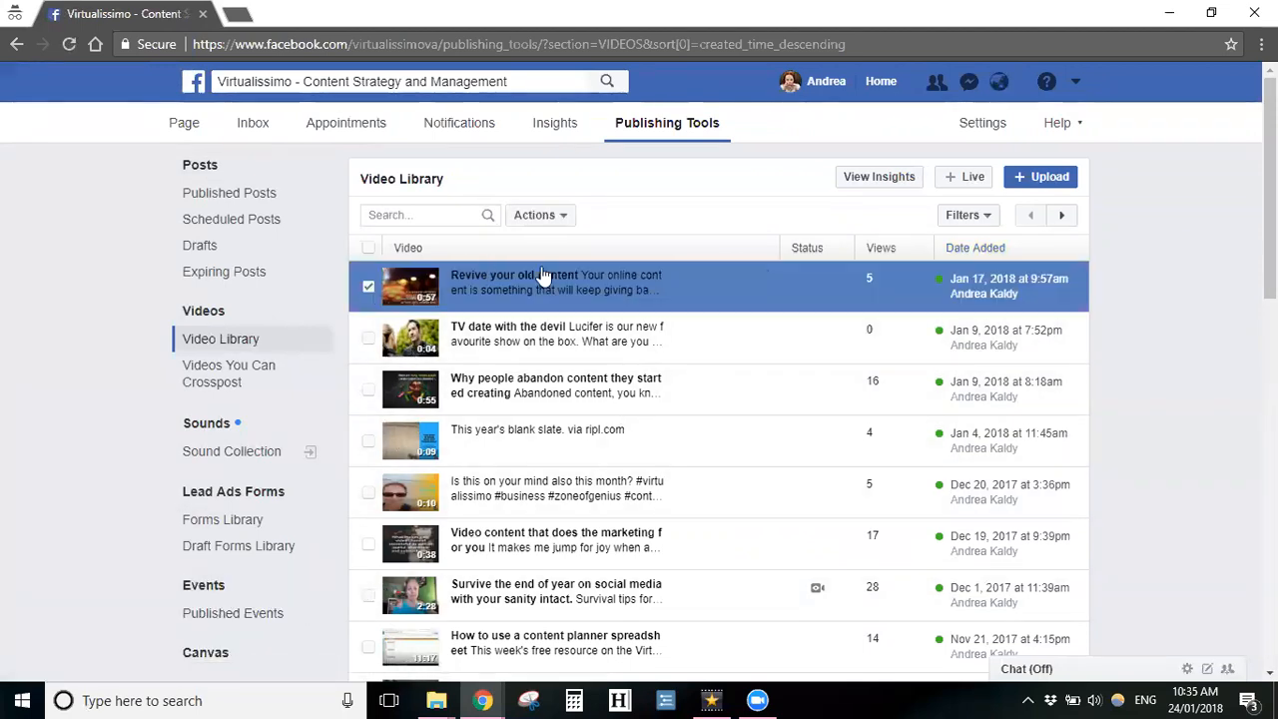
click(566, 219)
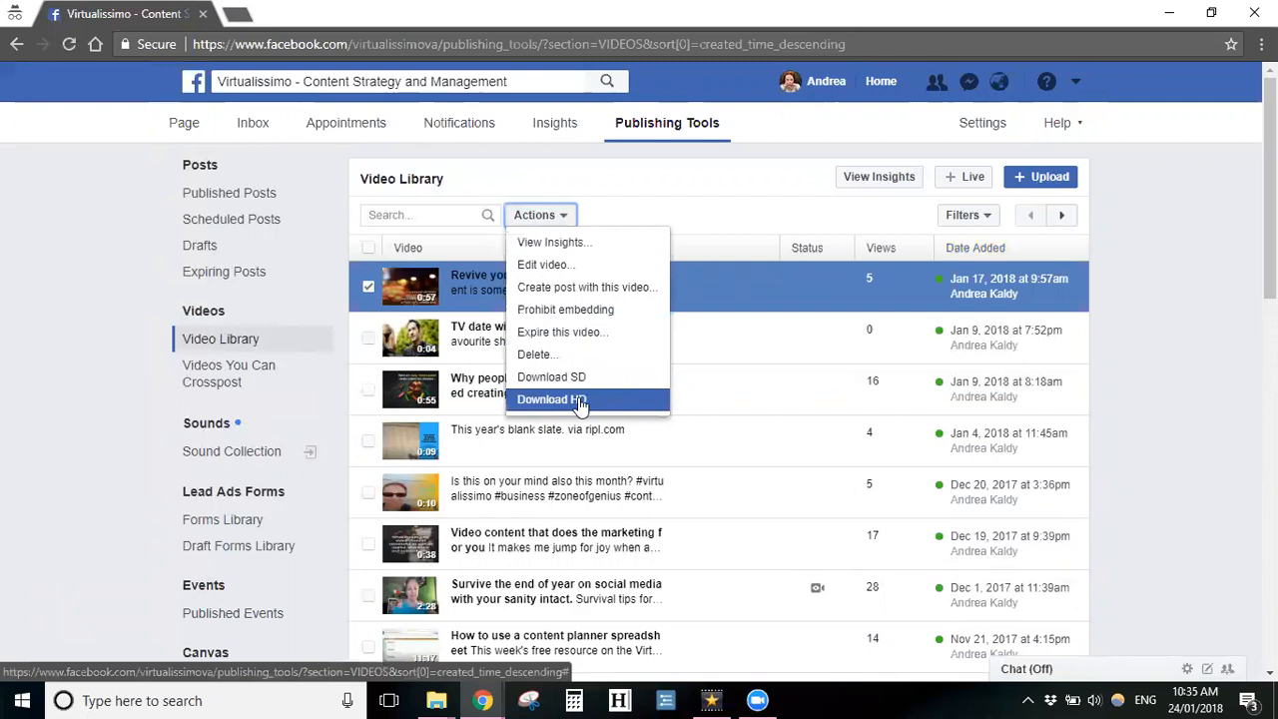
click(370, 287)
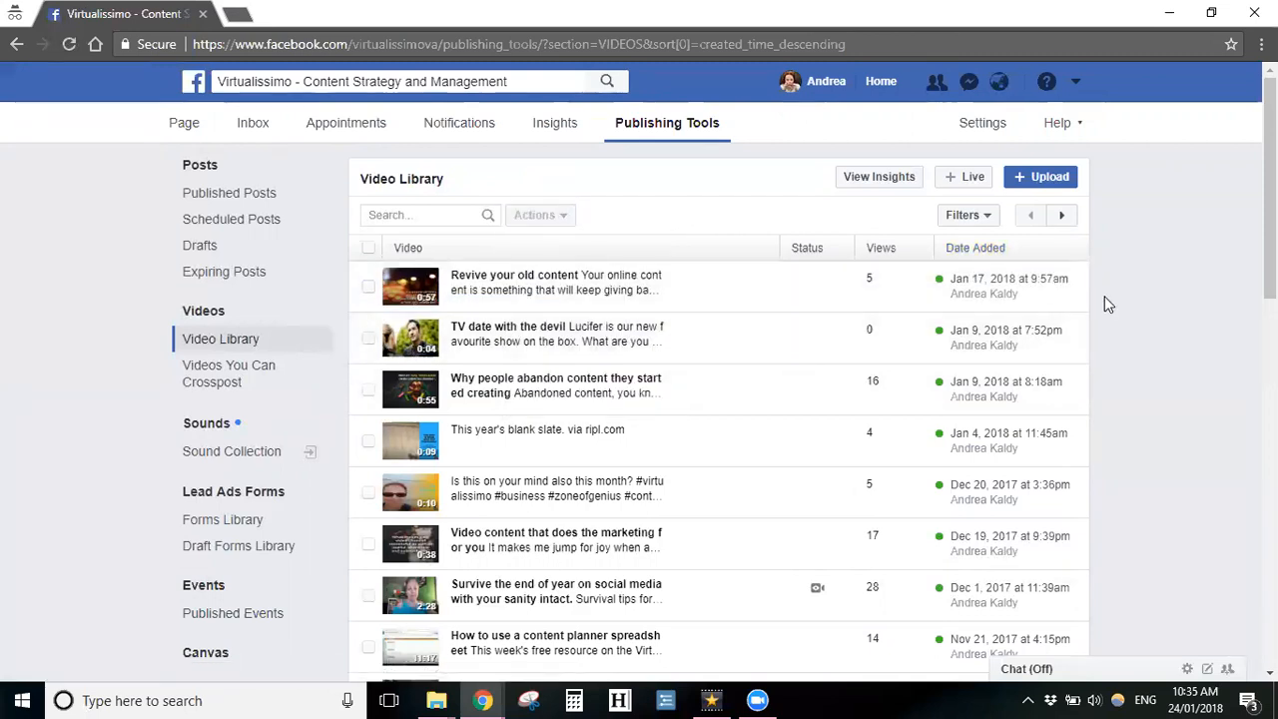
Step: Select the "Survive the end of year on social media with your sanity intact" video and try to download it in HD
scroll(1182, 322, down, 2)
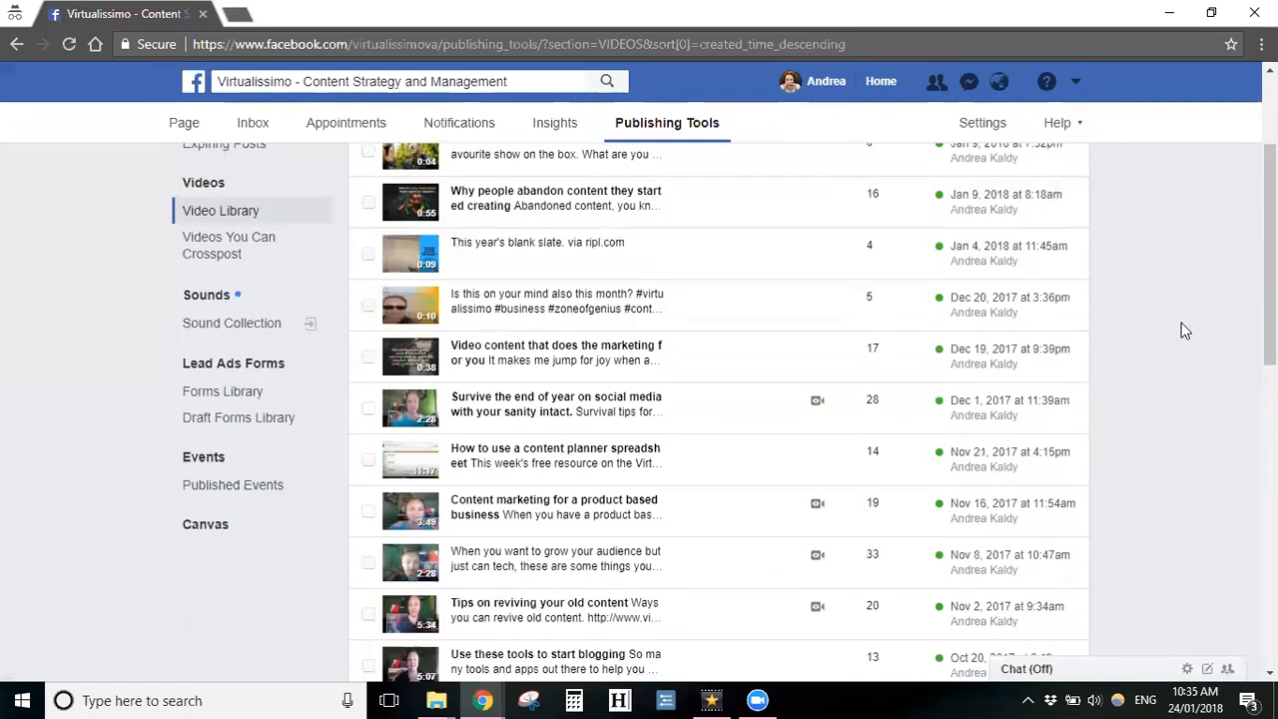
click(370, 410)
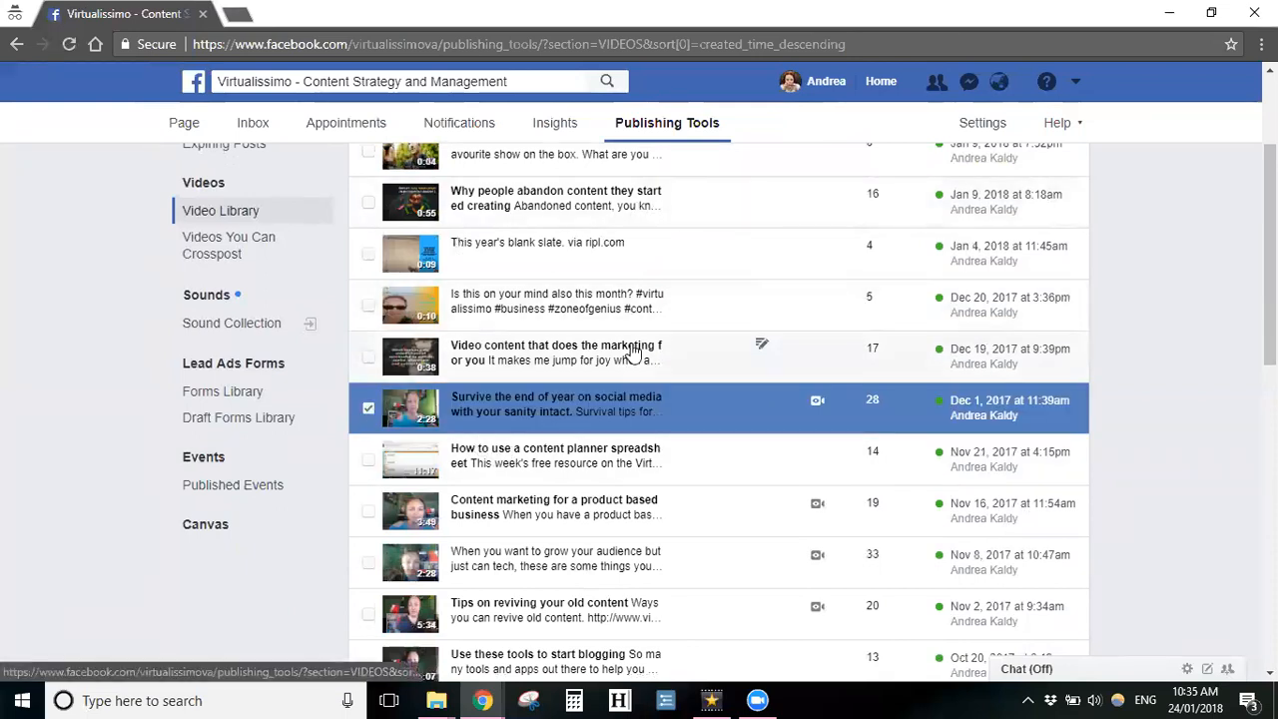
scroll(630, 345, up, 2)
click(562, 218)
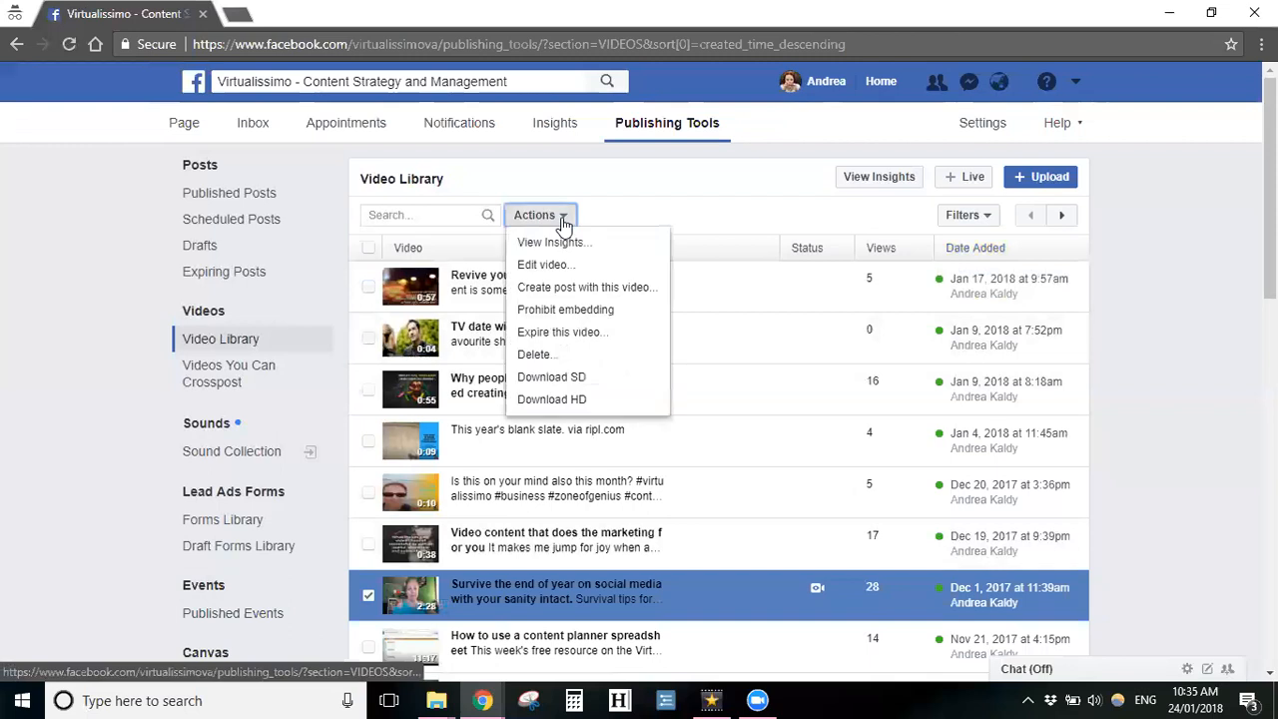
click(589, 400)
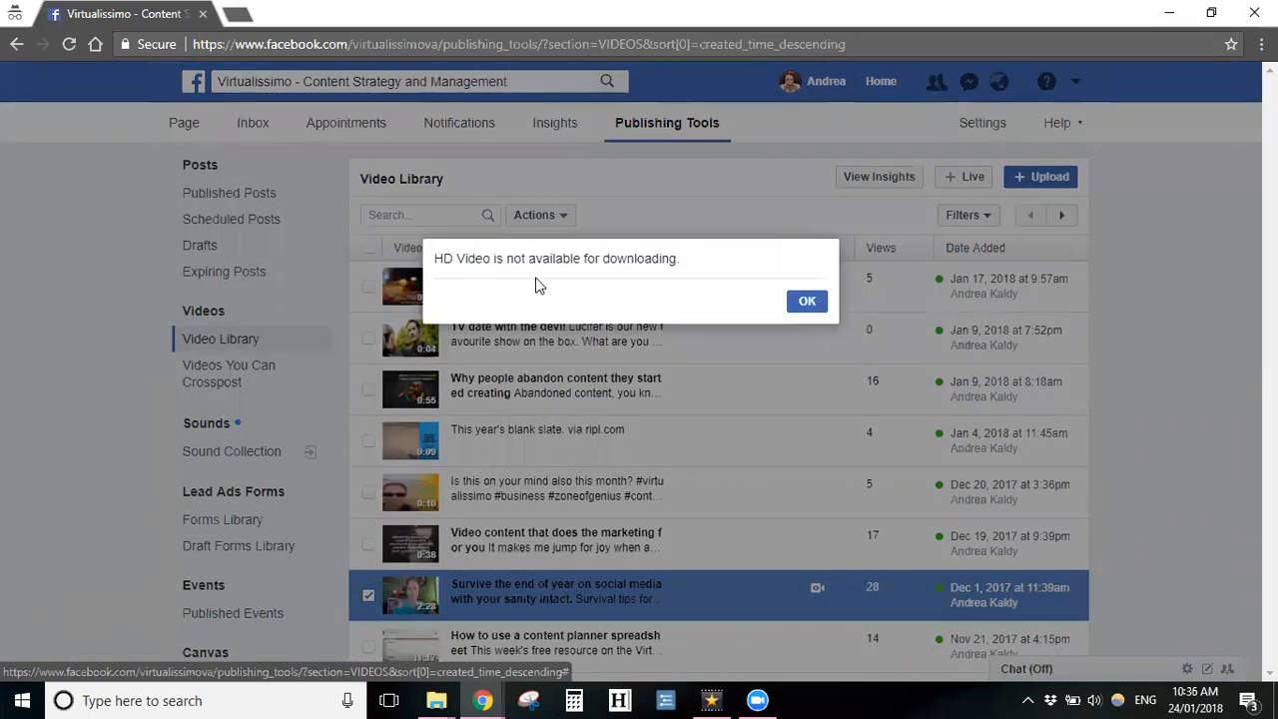
click(815, 310)
Step: Request the SD download of the selected video, and cancel saving the MPEG-4 file
click(563, 222)
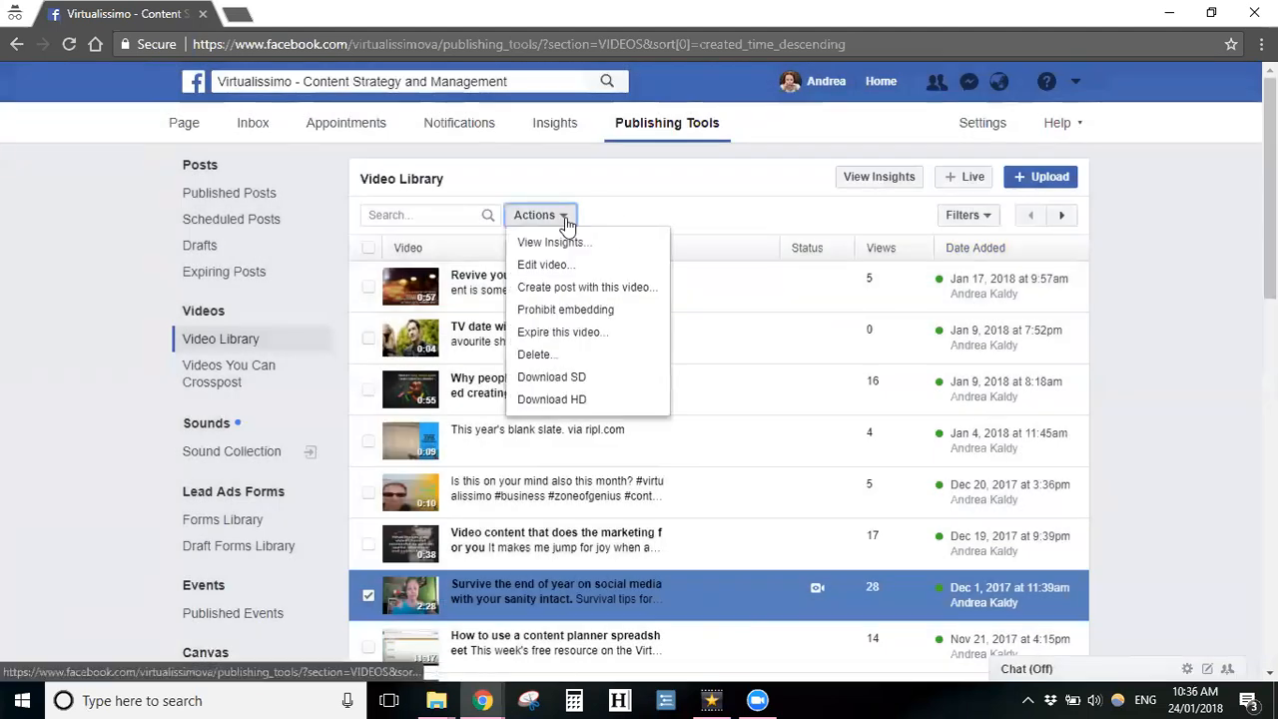
click(560, 379)
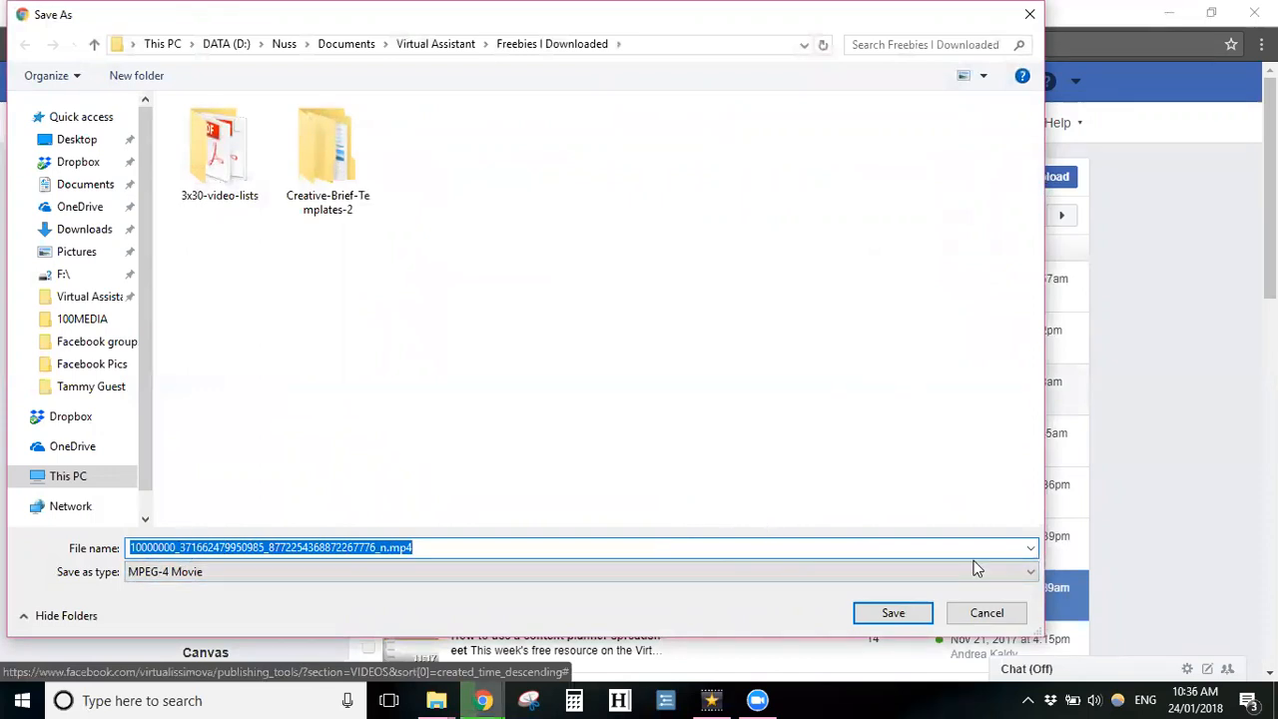
click(982, 612)
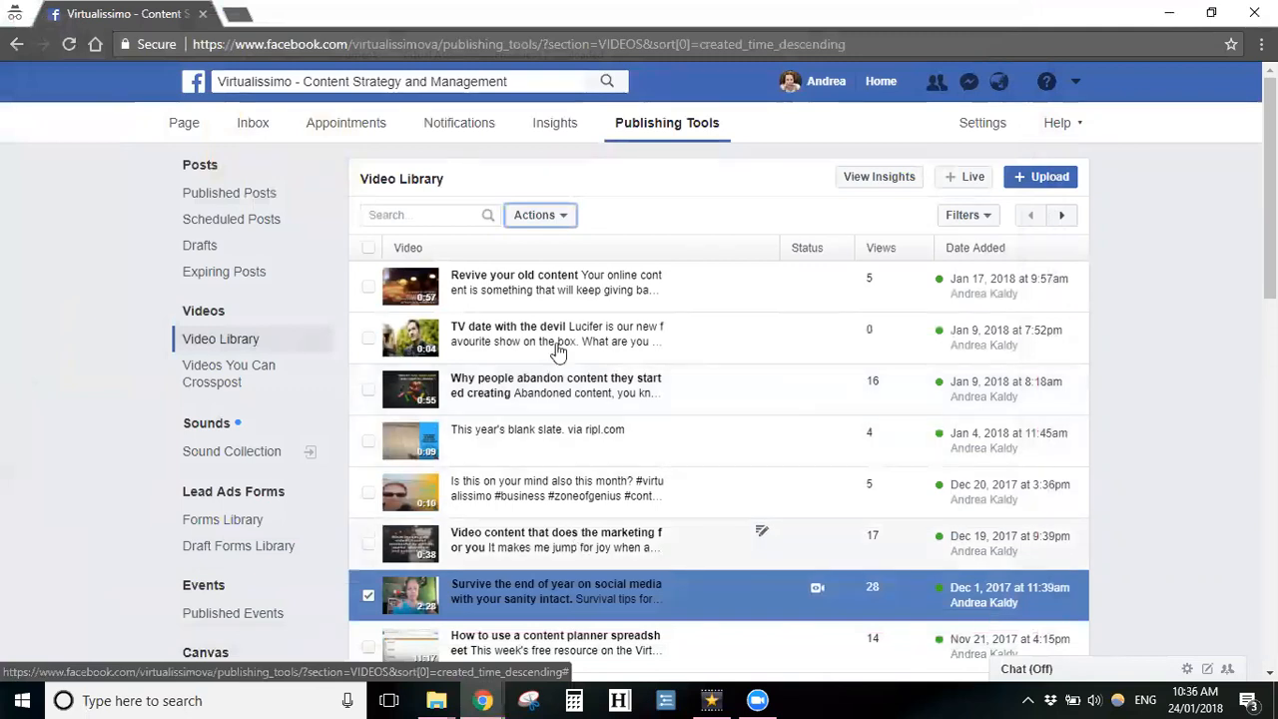
Step: View the insights of the selected video, examining its total performance figures and the post it is used in
click(539, 215)
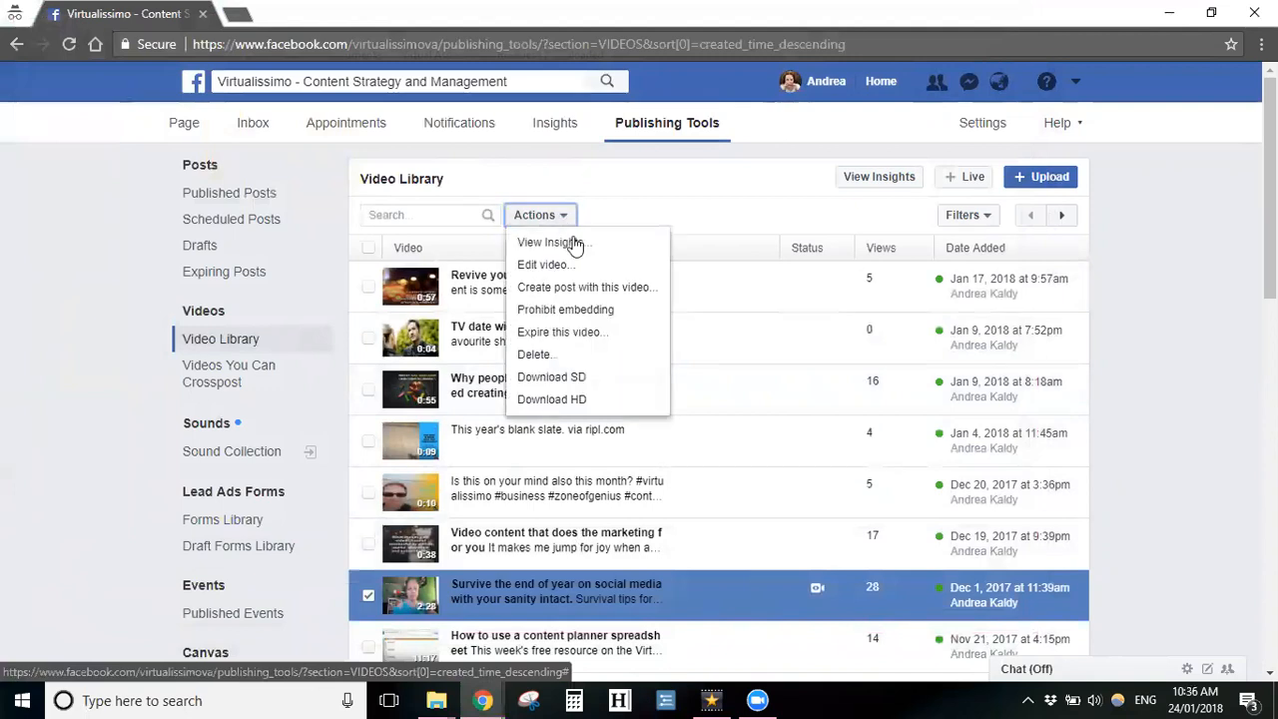
click(565, 241)
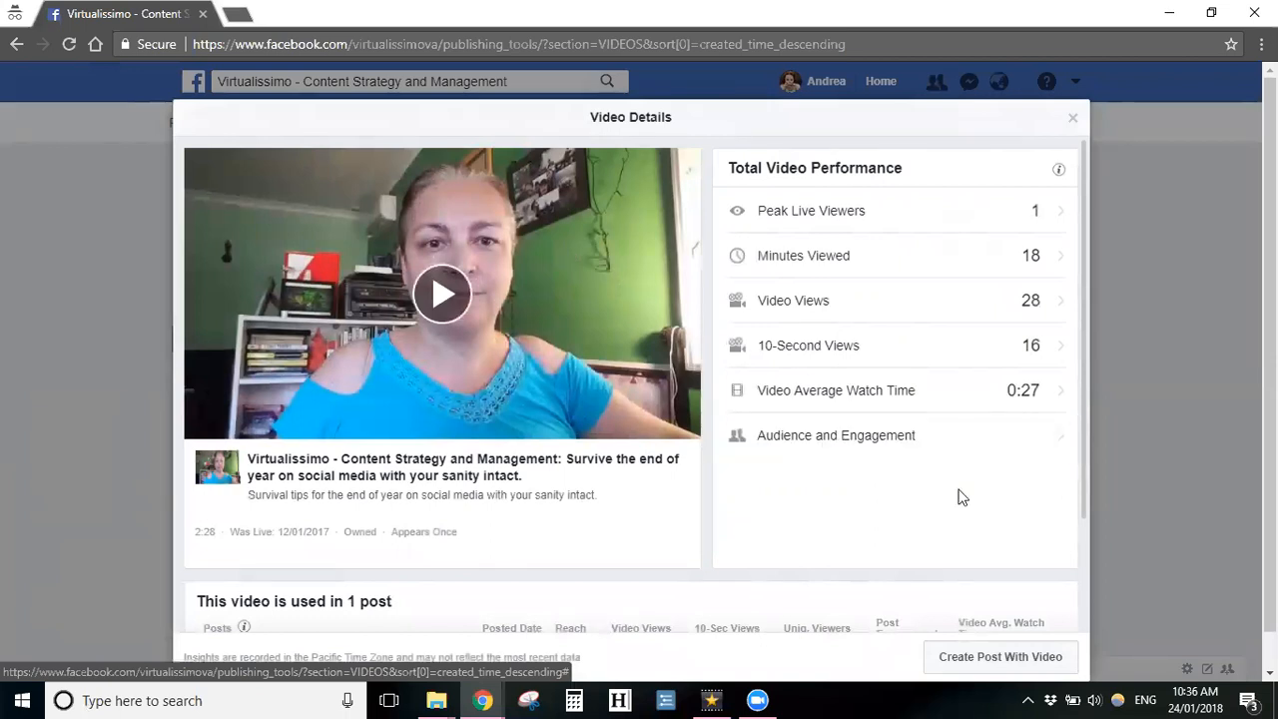
drag(1086, 351, 1083, 380)
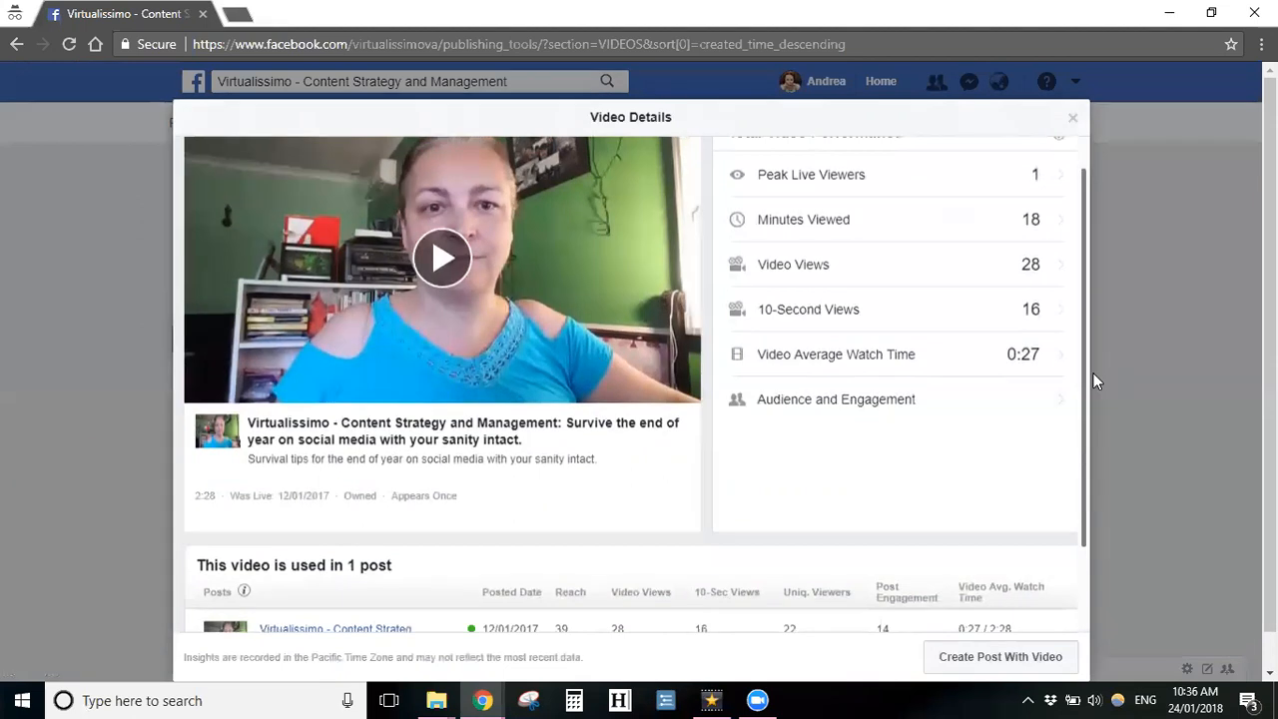
drag(1085, 370, 1084, 329)
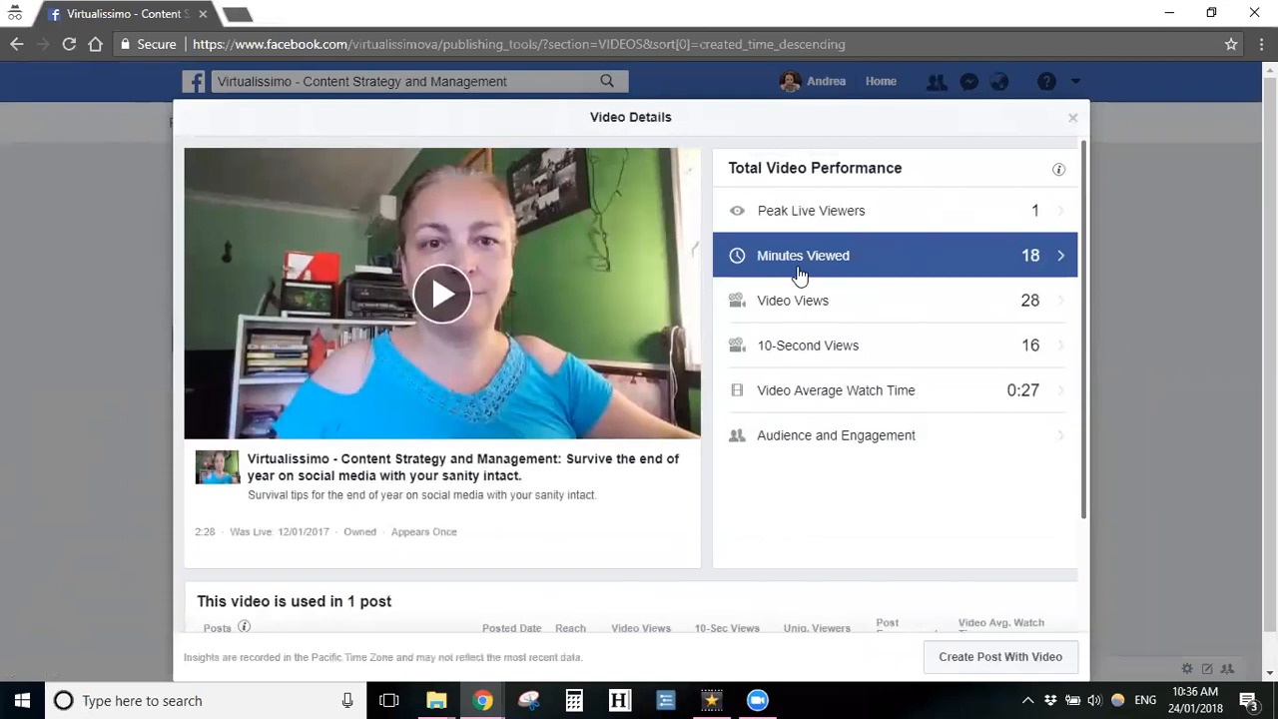
drag(1088, 264, 1103, 376)
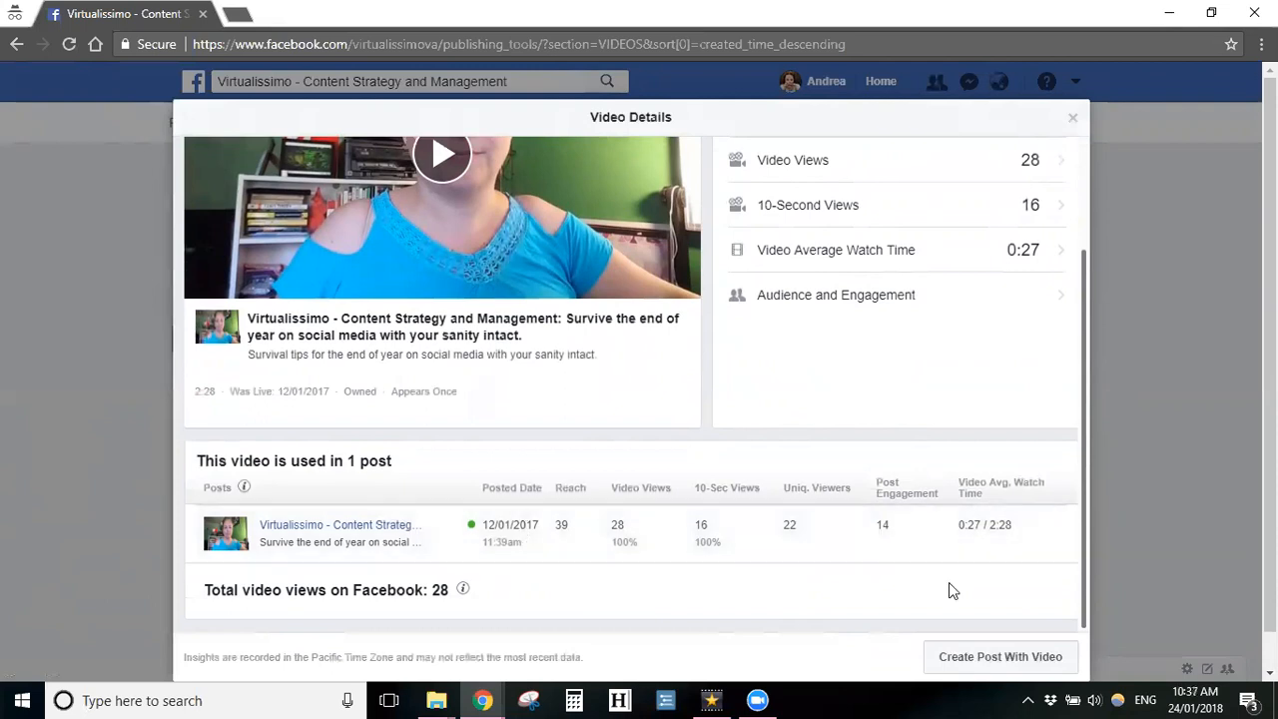
Step: Start a new post with this video and review its description, title, tags, captions and advanced distribution settings
click(996, 661)
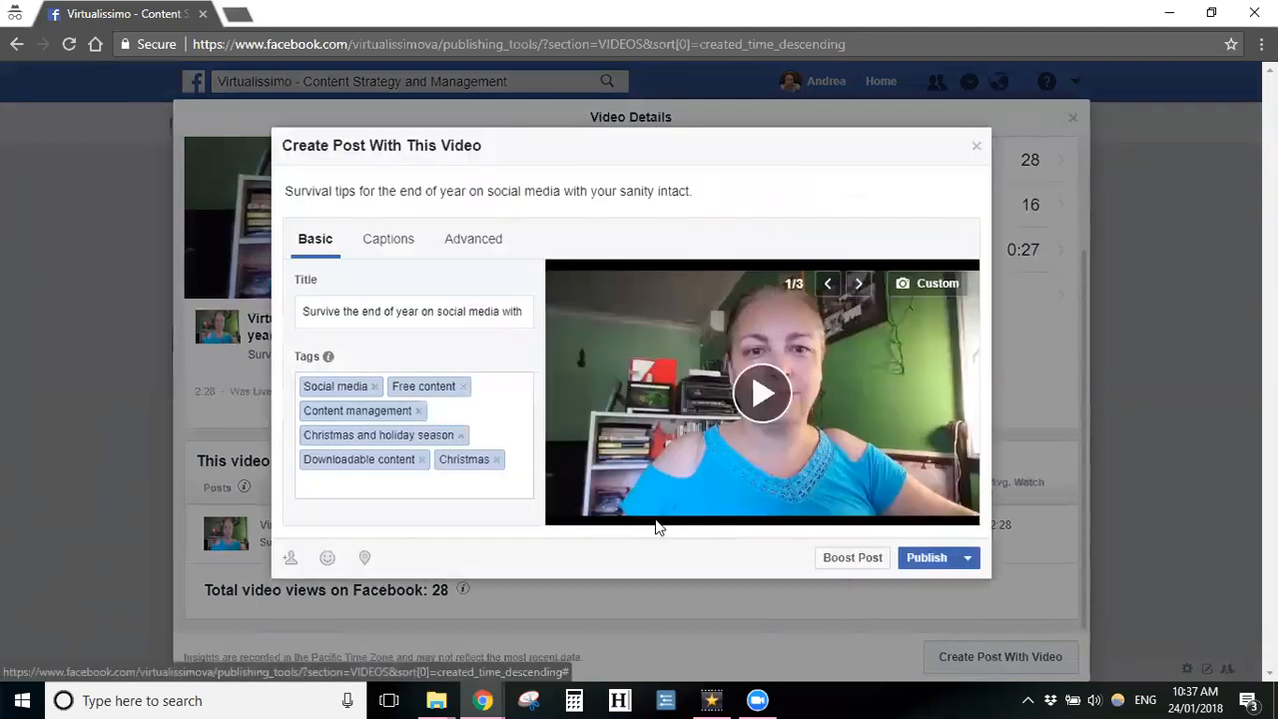
drag(702, 191, 282, 191)
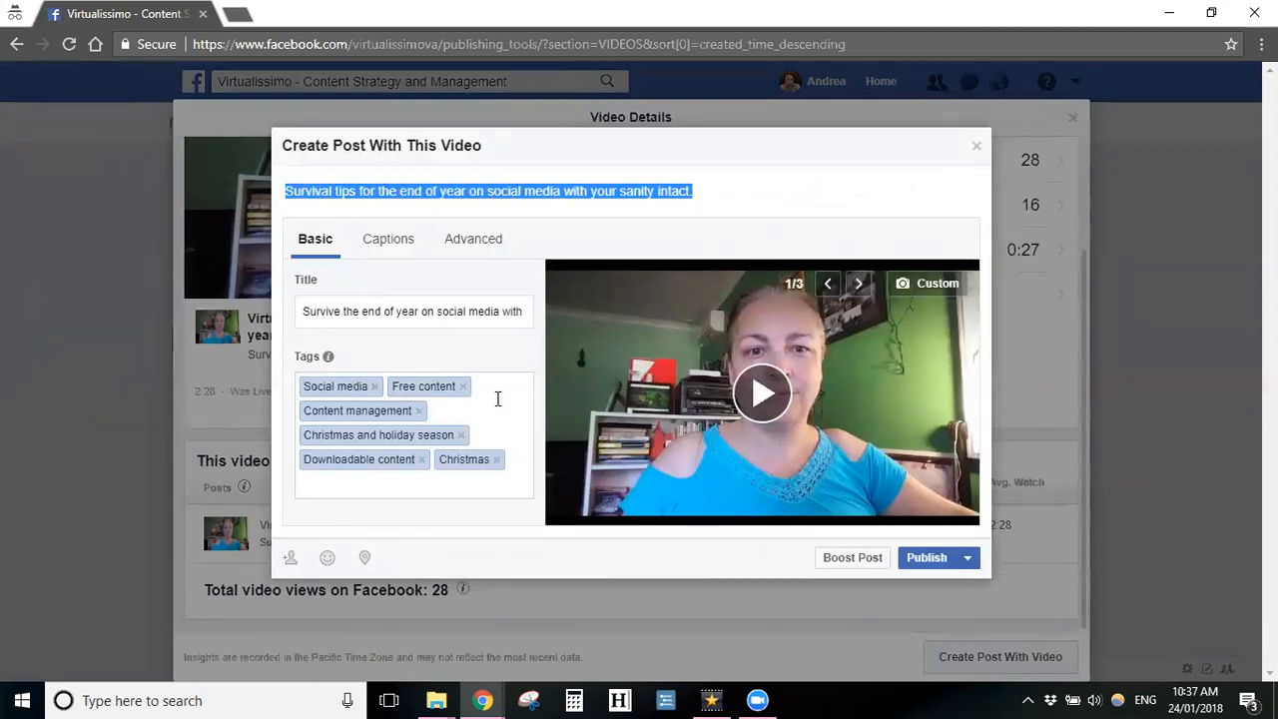
click(523, 310)
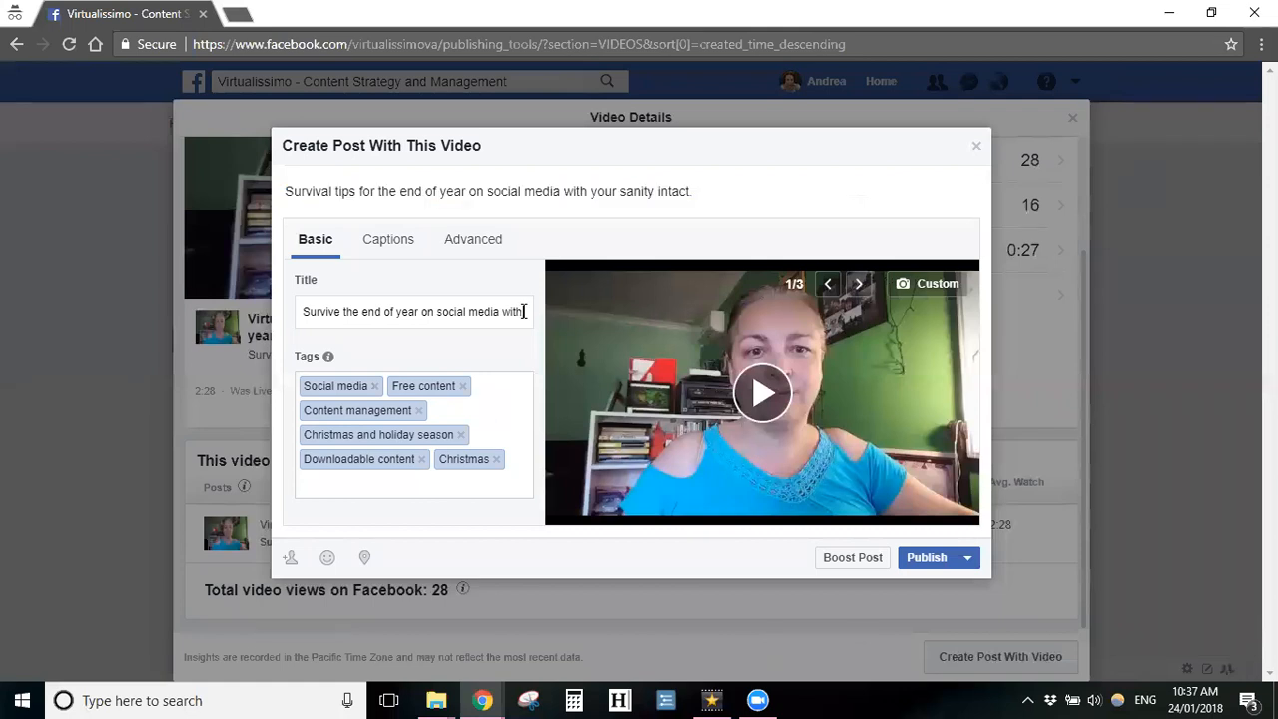
click(388, 245)
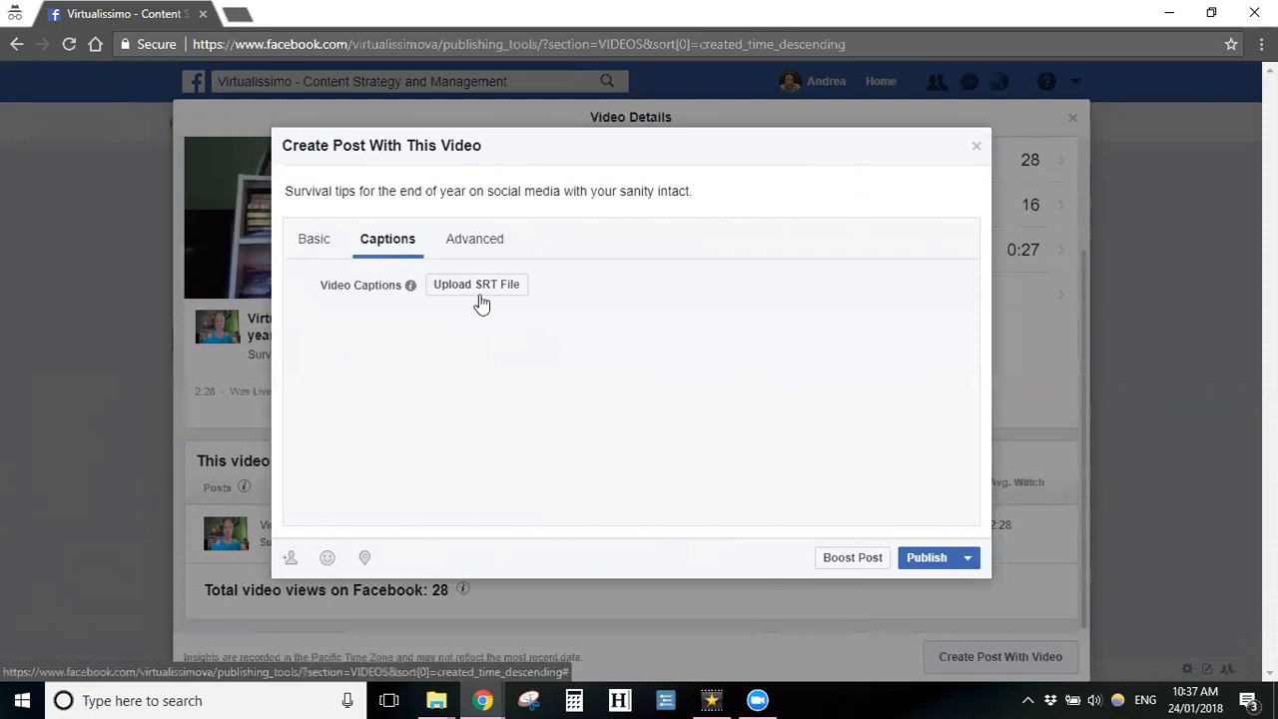
click(471, 245)
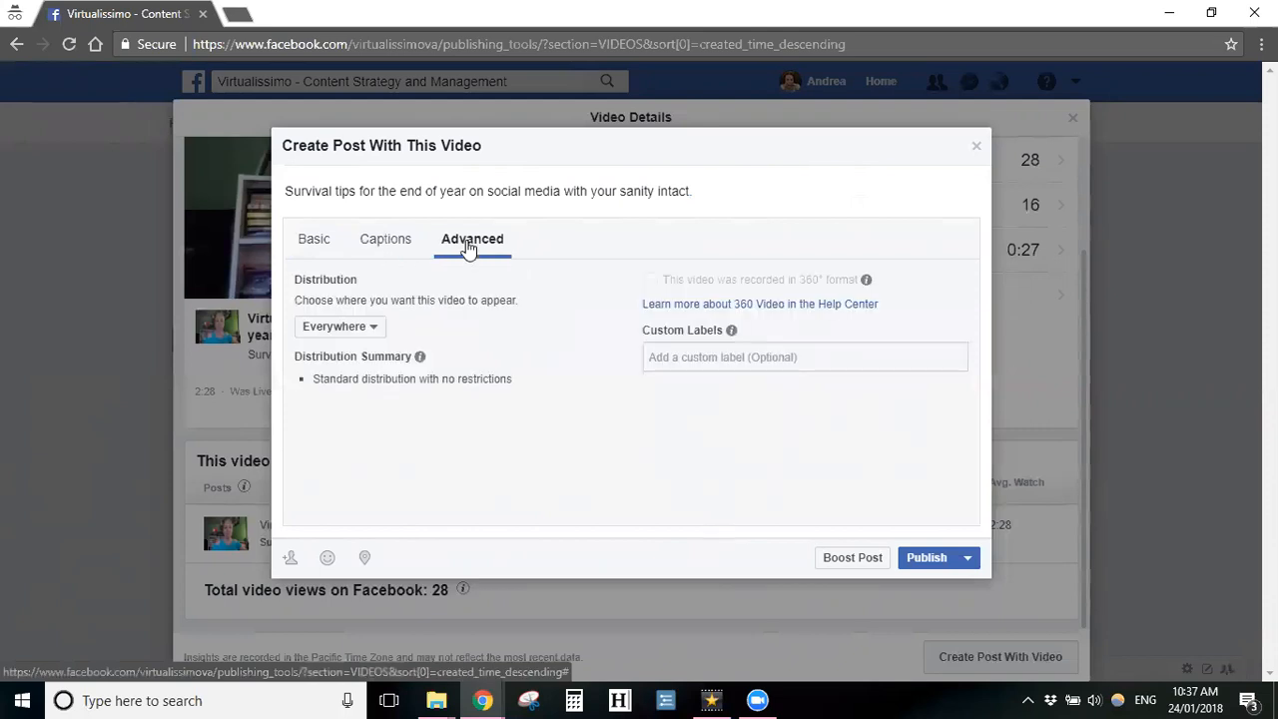
click(308, 252)
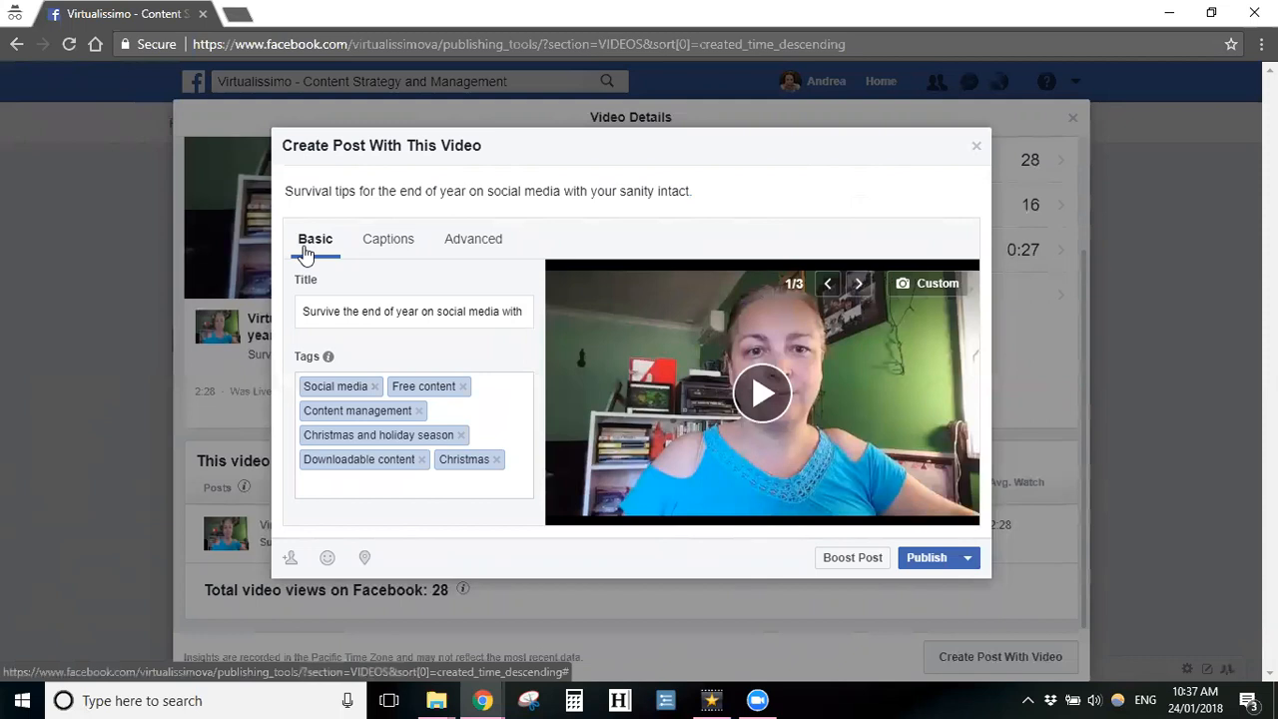
Step: Check the alternative publishing options for the new post, and close the post and the video details without publishing
click(966, 561)
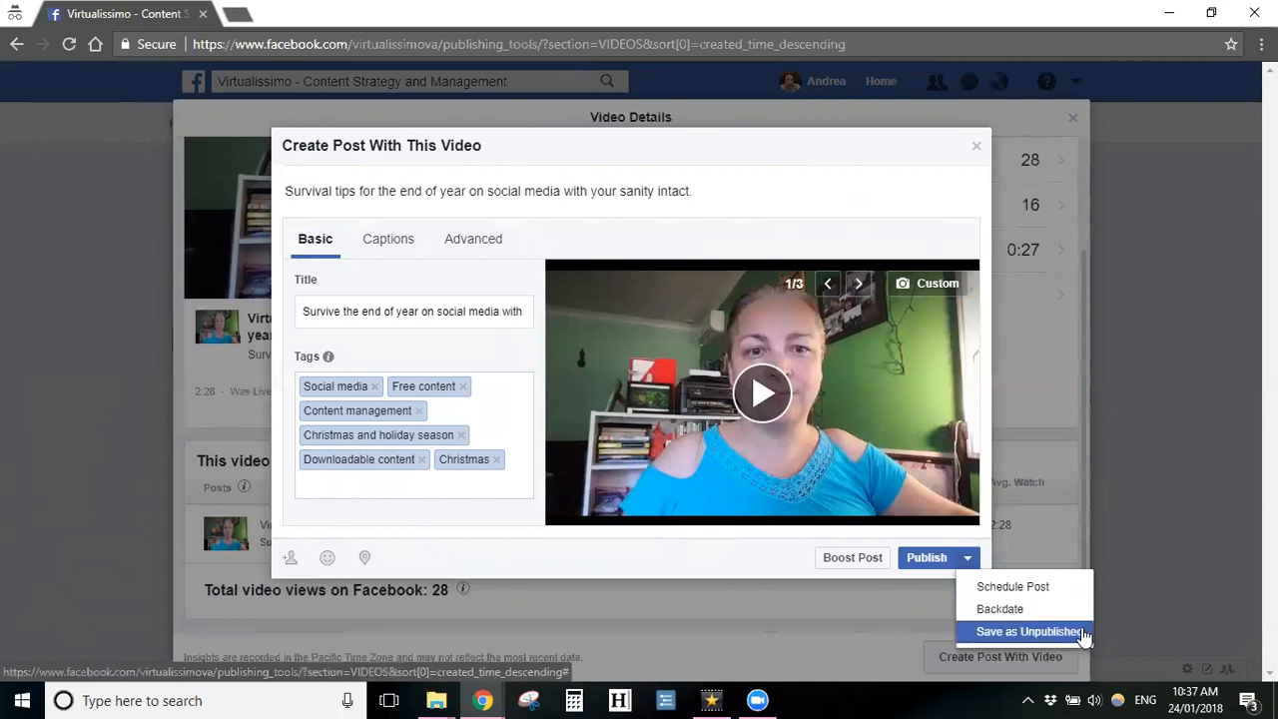
click(735, 561)
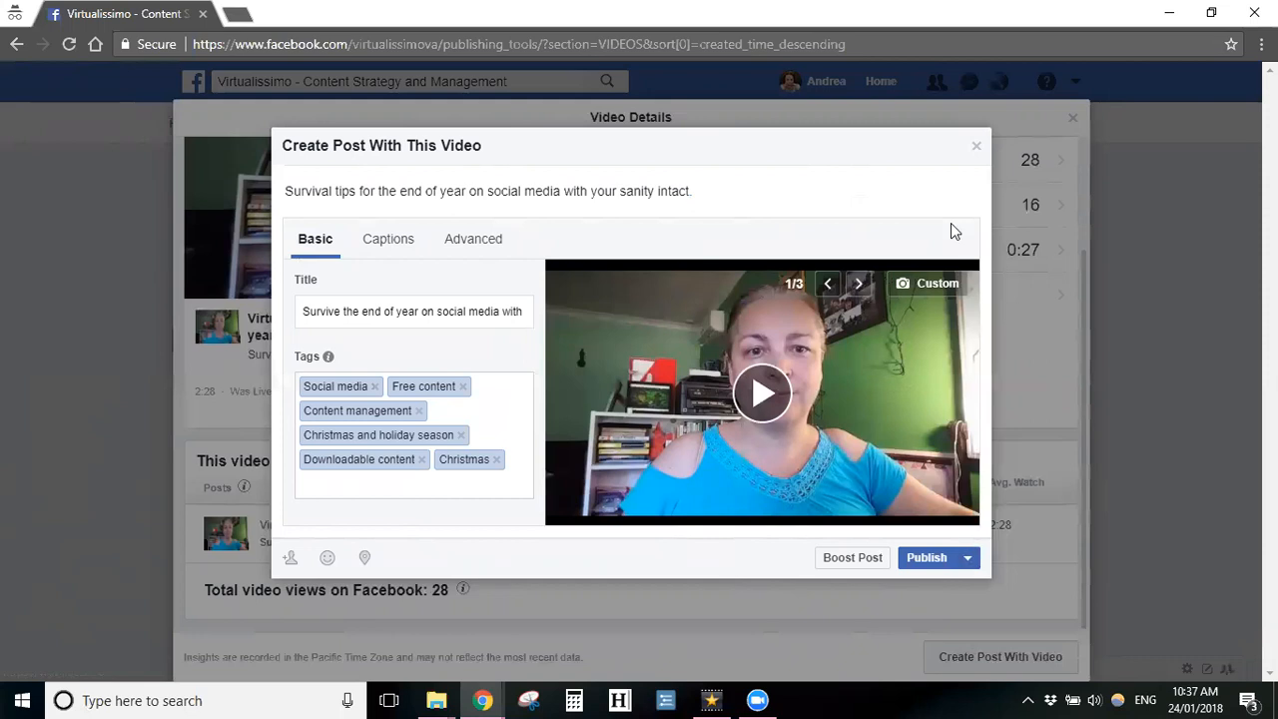
click(975, 148)
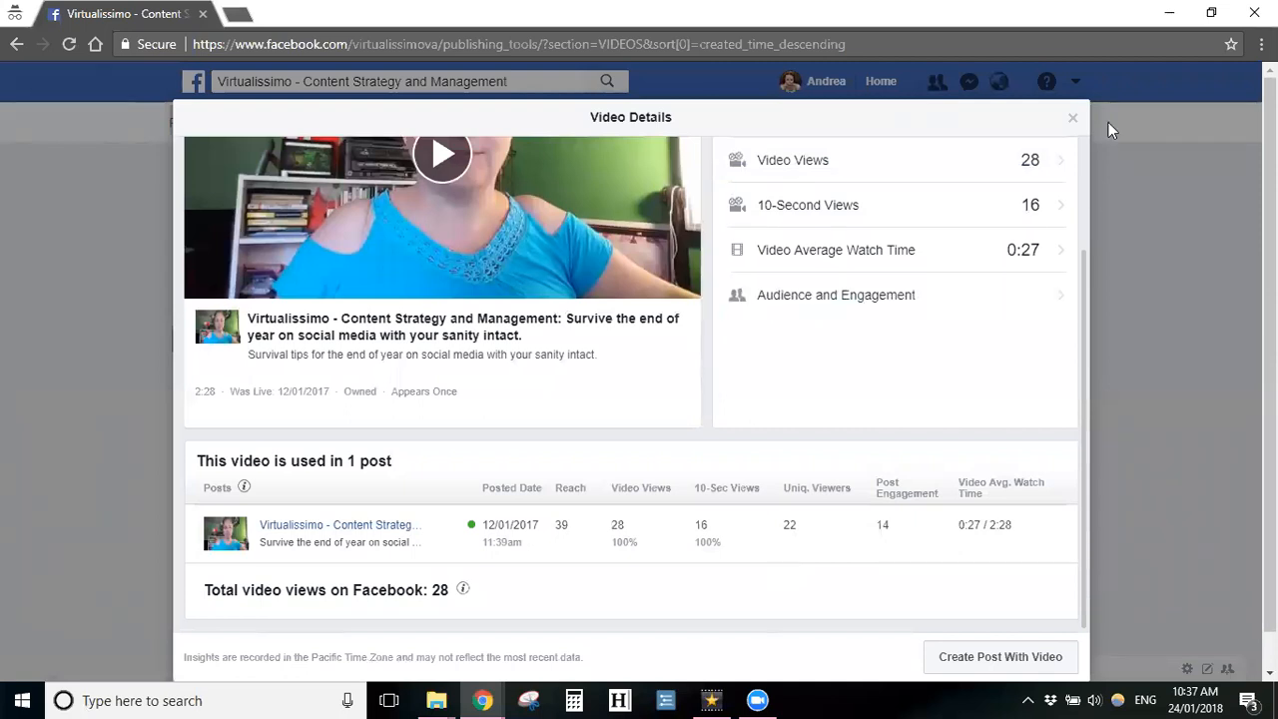
click(1074, 119)
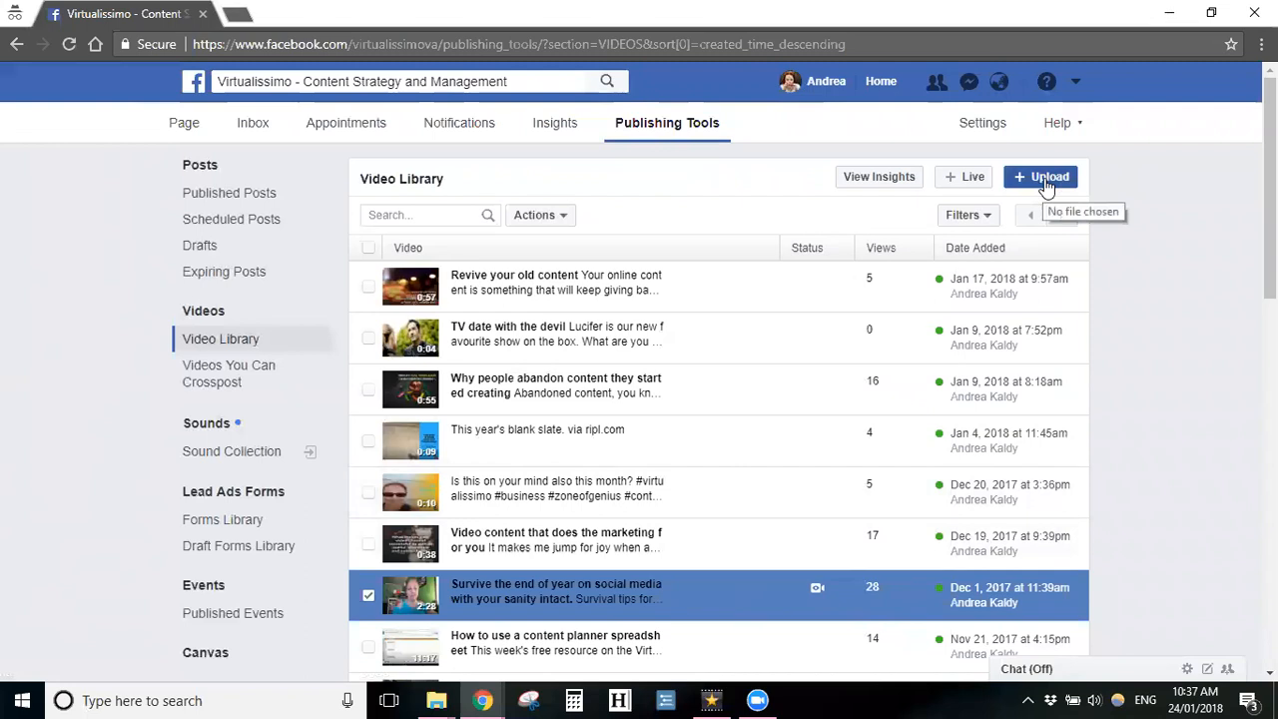
Step: Deselect the "Survive the end of year on social media" video, and open the video upload file chooser without choosing a file
click(368, 595)
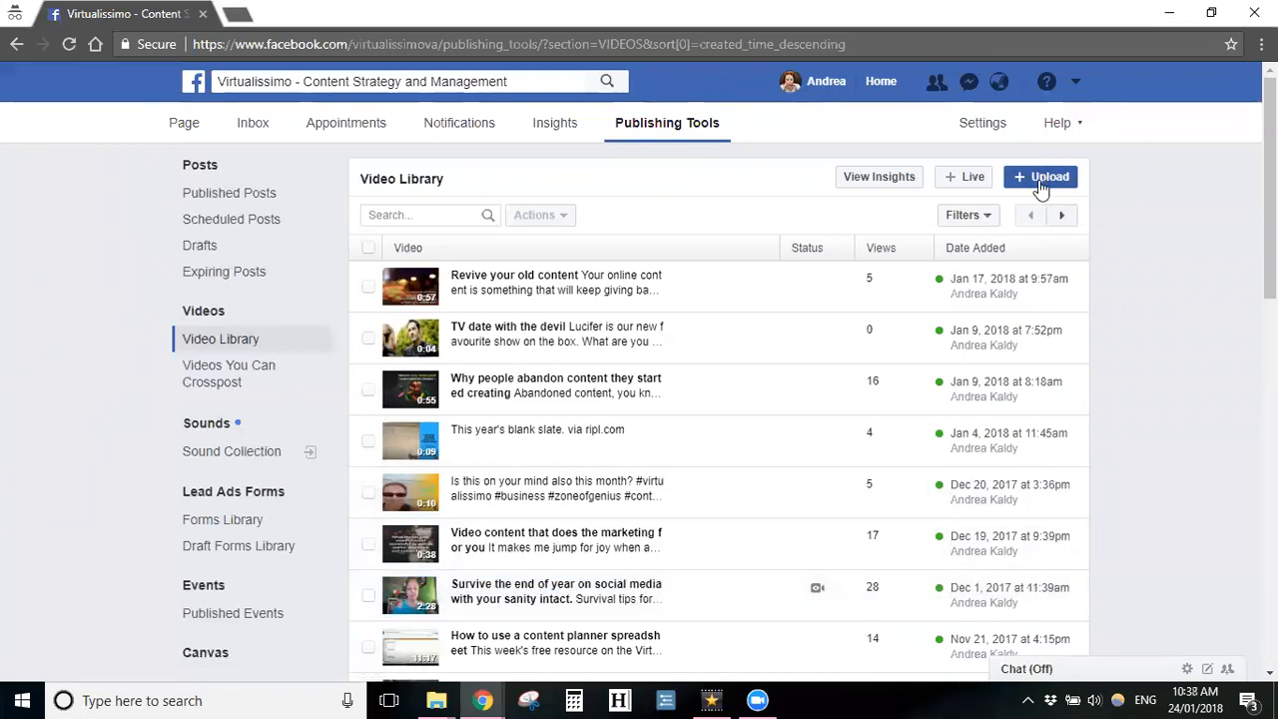
click(1040, 185)
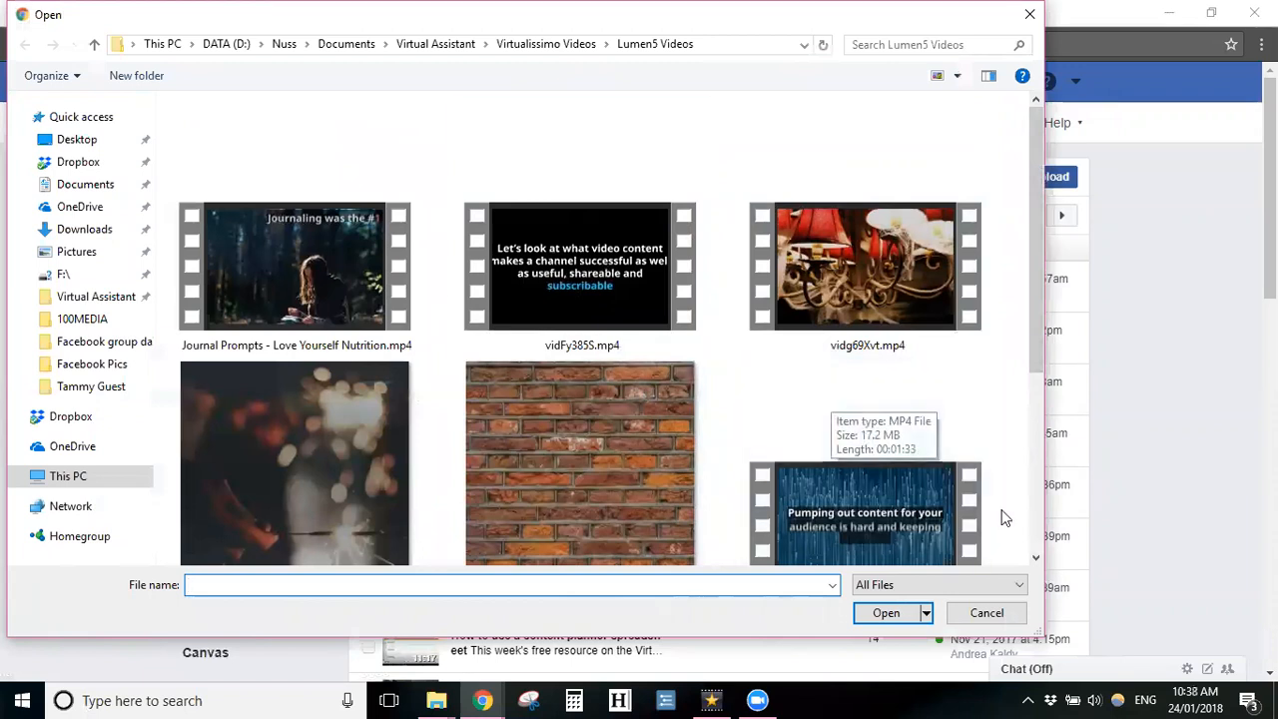
click(985, 613)
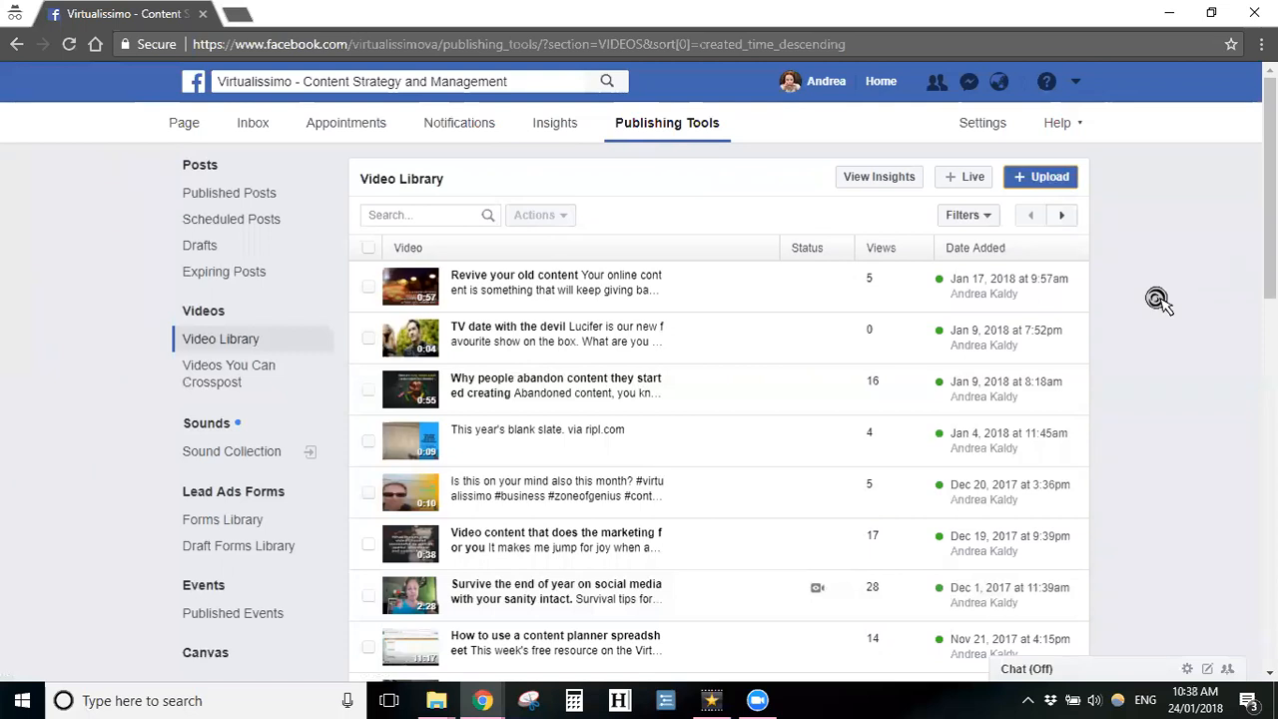
Step: View the live broadcast setup with its stream connection settings, and close it and the memories notification without going live
click(965, 179)
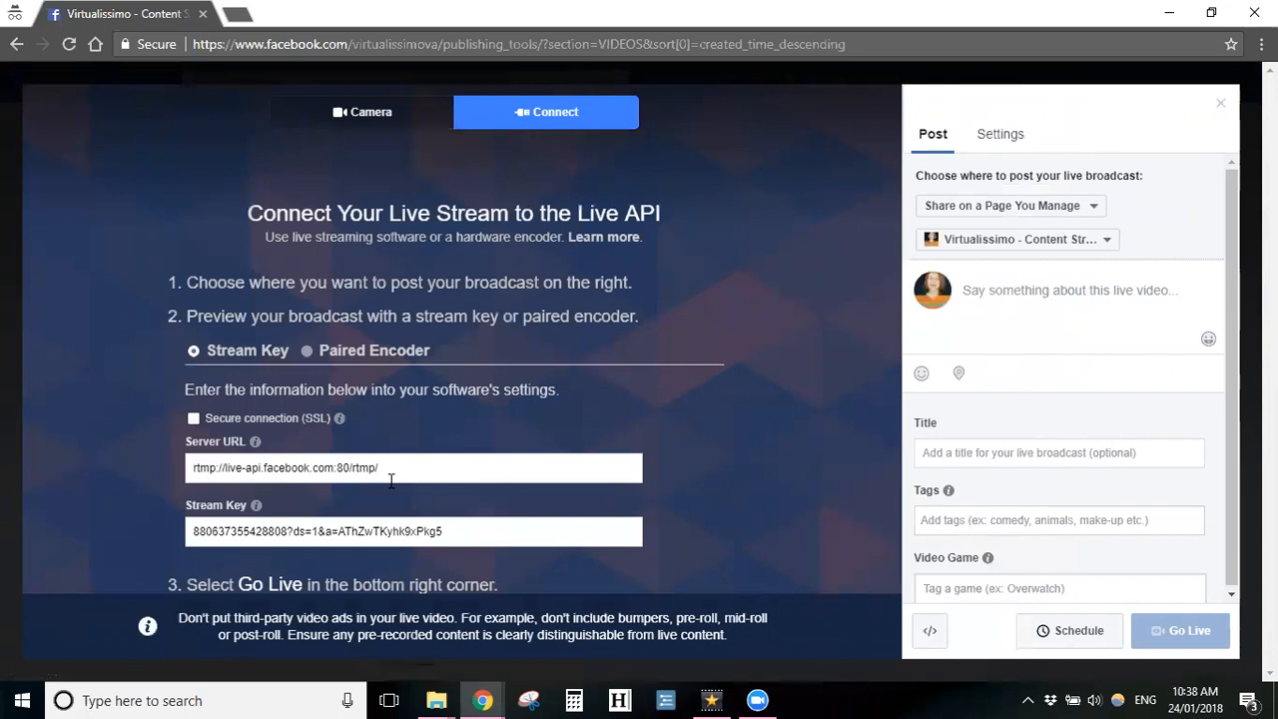
click(1219, 110)
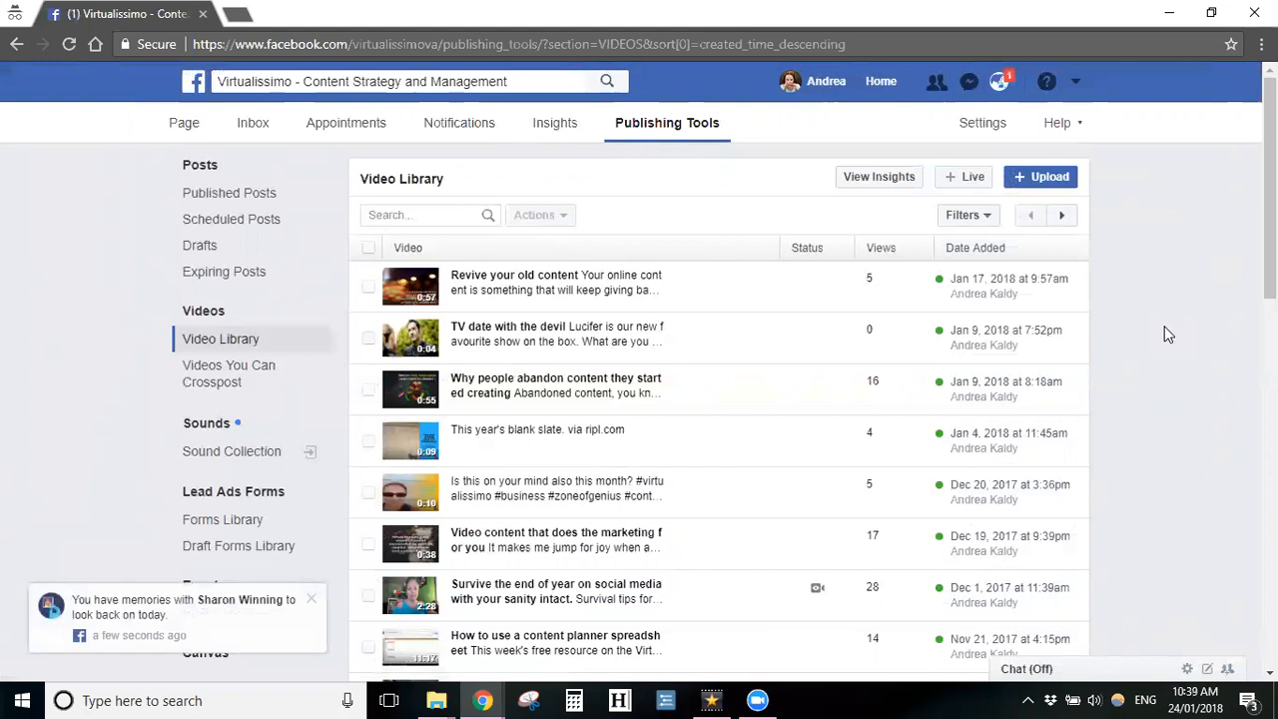
click(311, 600)
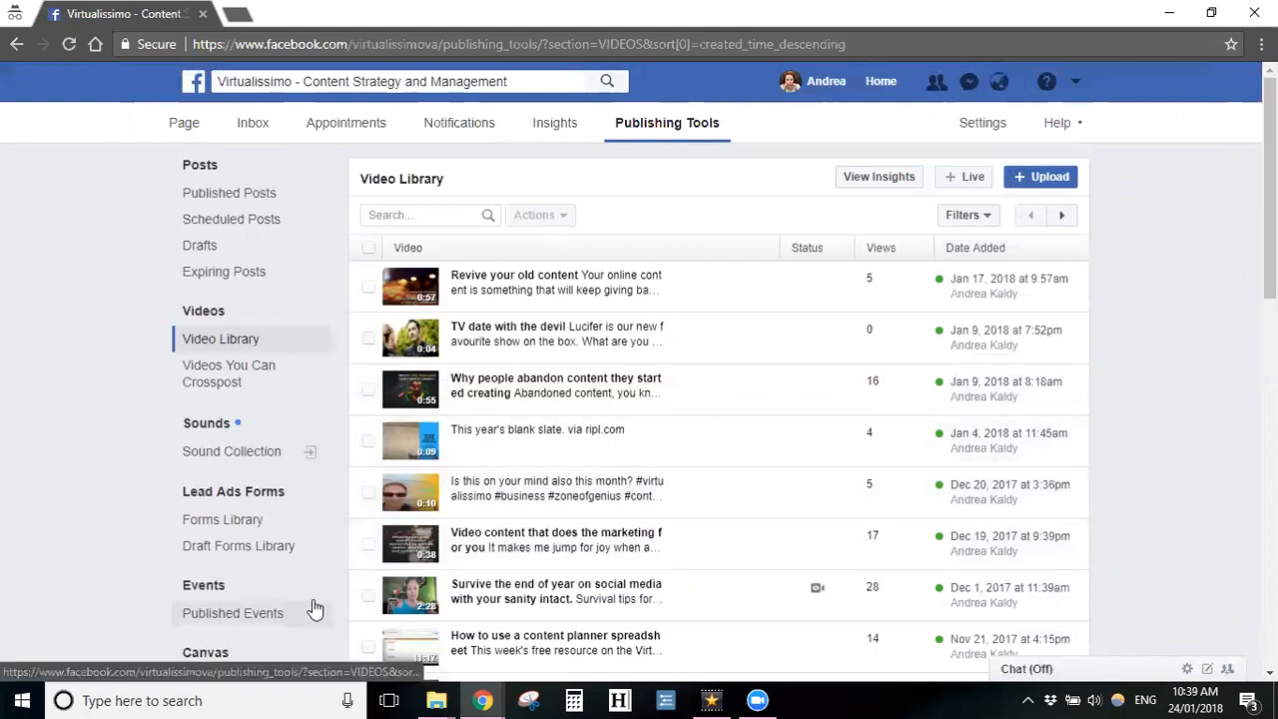